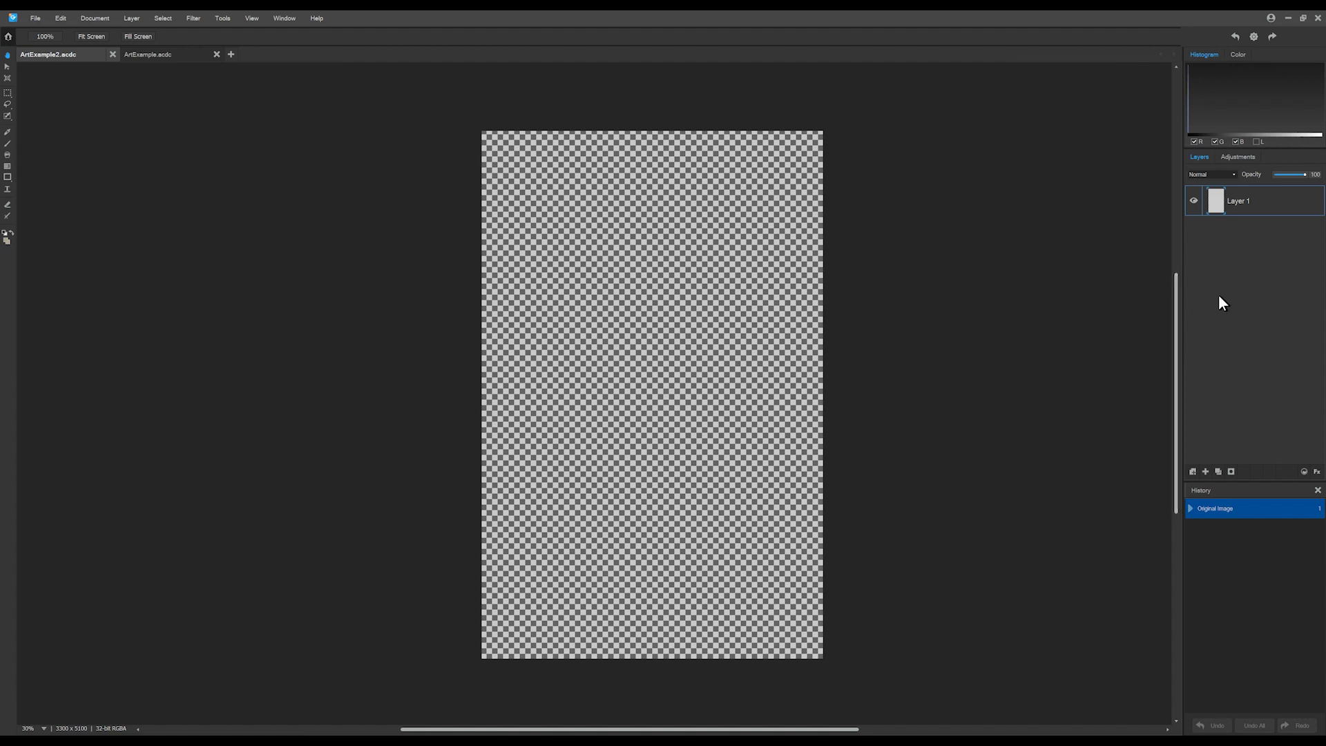
# - Show the finished red astronaut 'PAINT' poster in ArtExample.acdc for reference
pyautogui.click(149, 55)
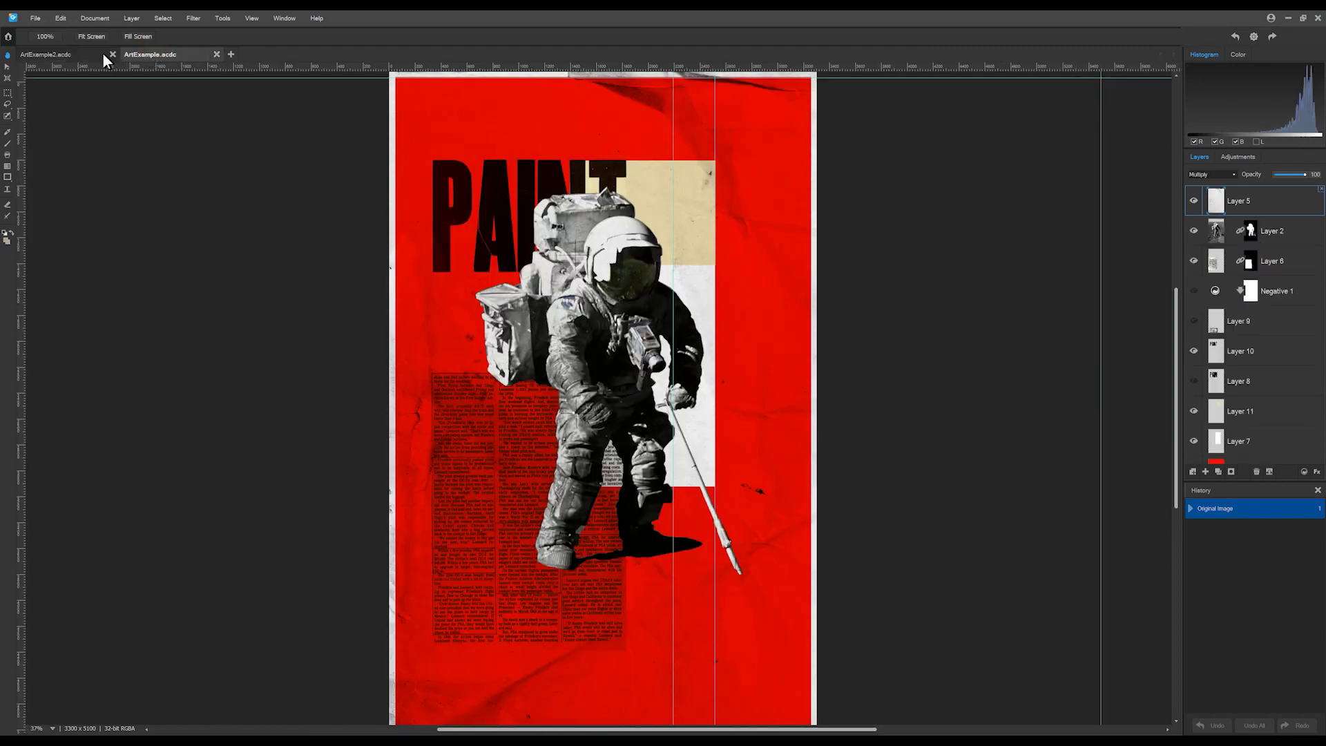
# - Back in ArtExample2.acdc, add a blank Layer 2 above Layer 1 and keep it selected
pyautogui.click(70, 55)
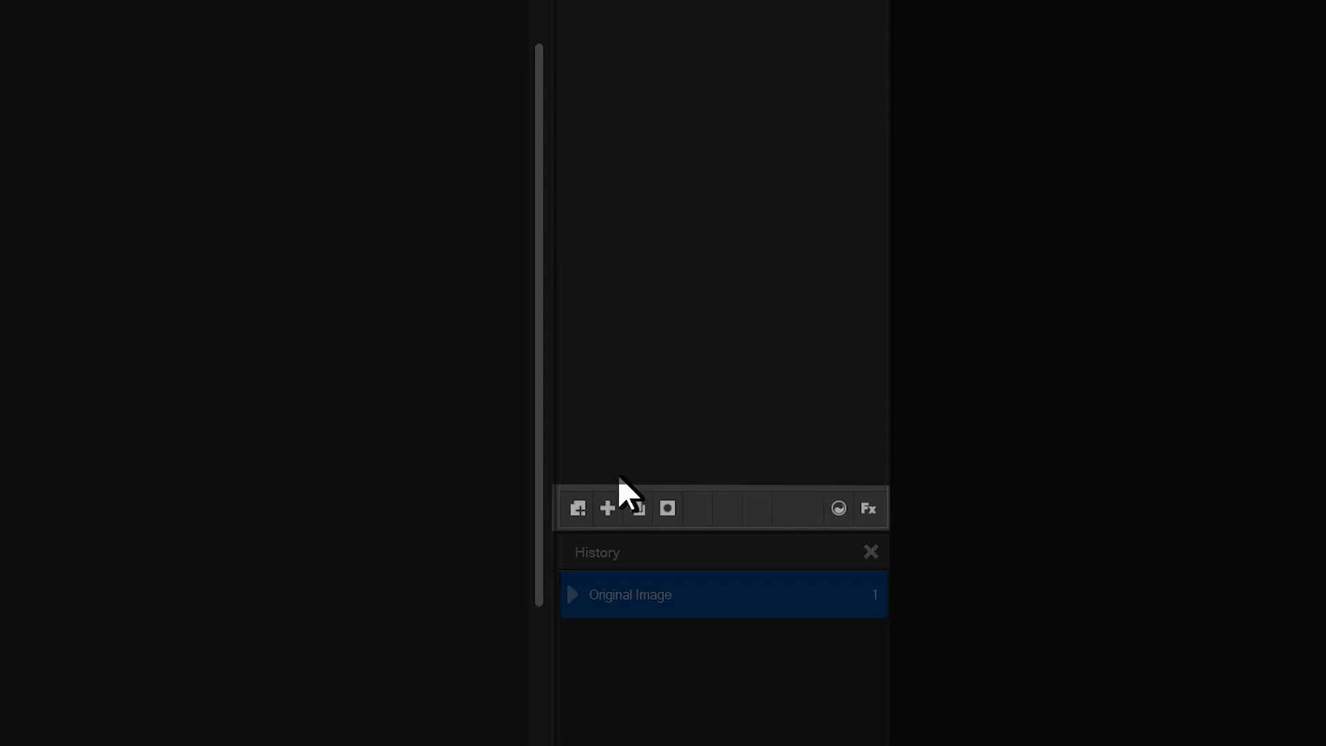
pyautogui.click(608, 509)
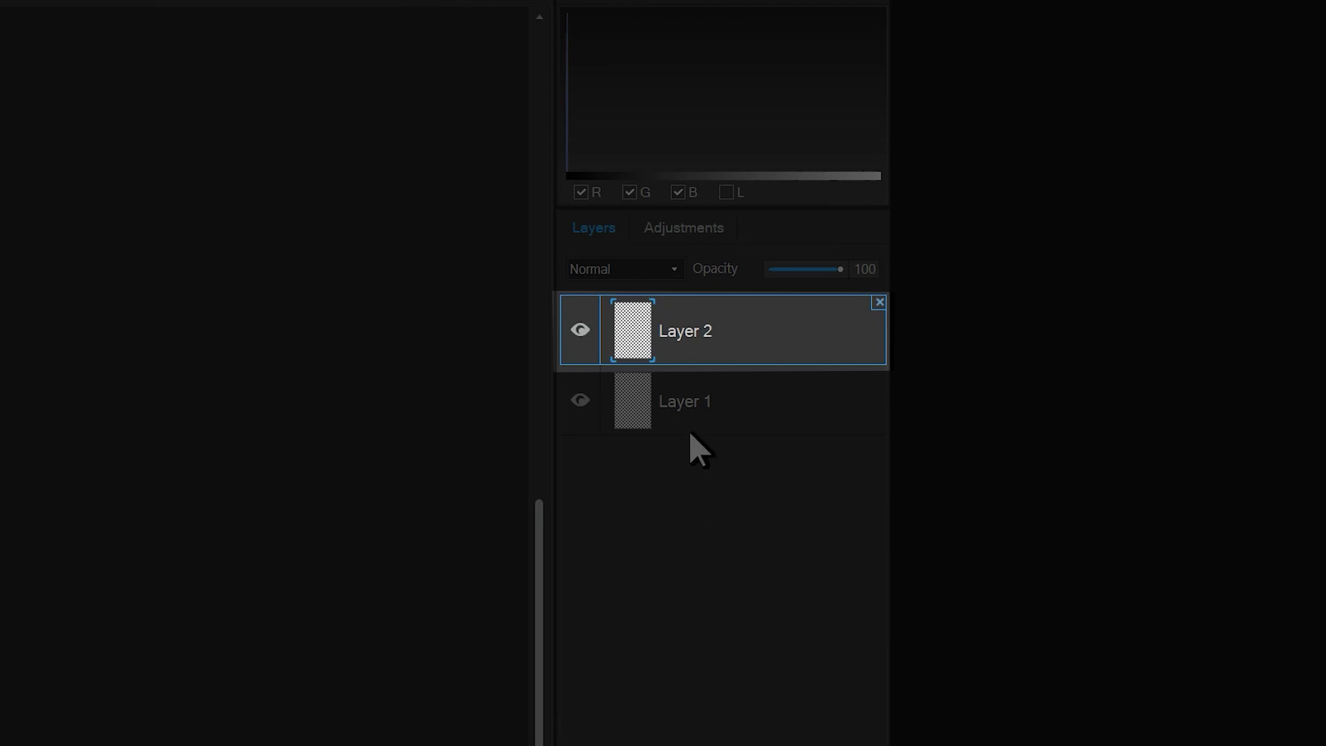
pyautogui.click(701, 335)
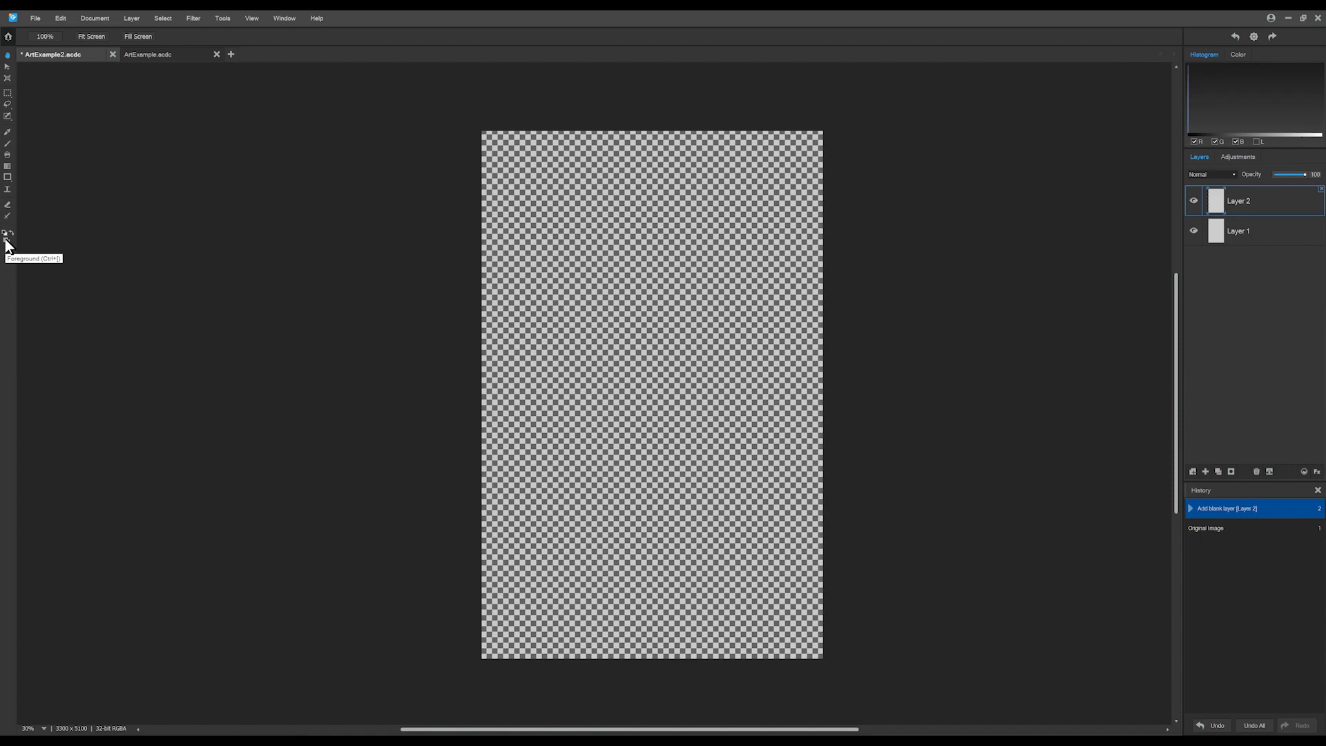
# - Set the foreground colour to dark blue #2B557D in the Custom colour picker
pyautogui.click(7, 242)
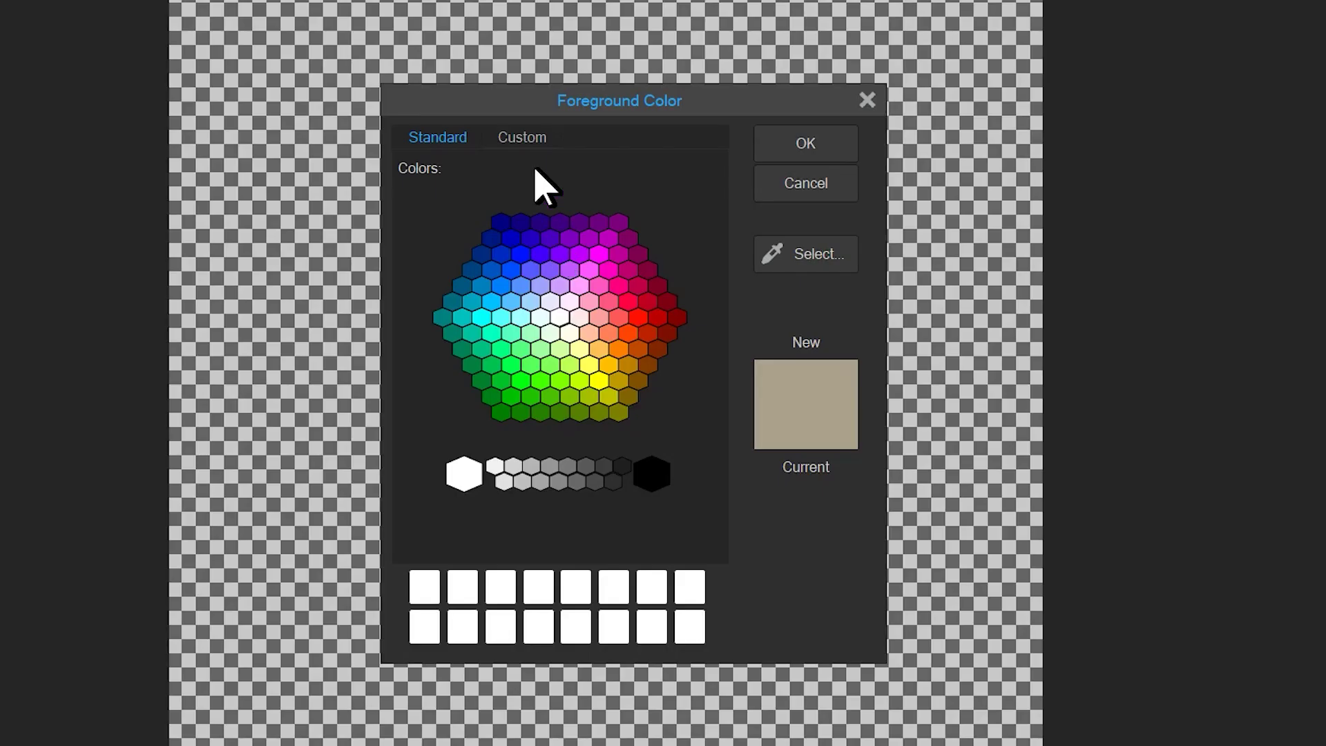
pyautogui.click(620, 281)
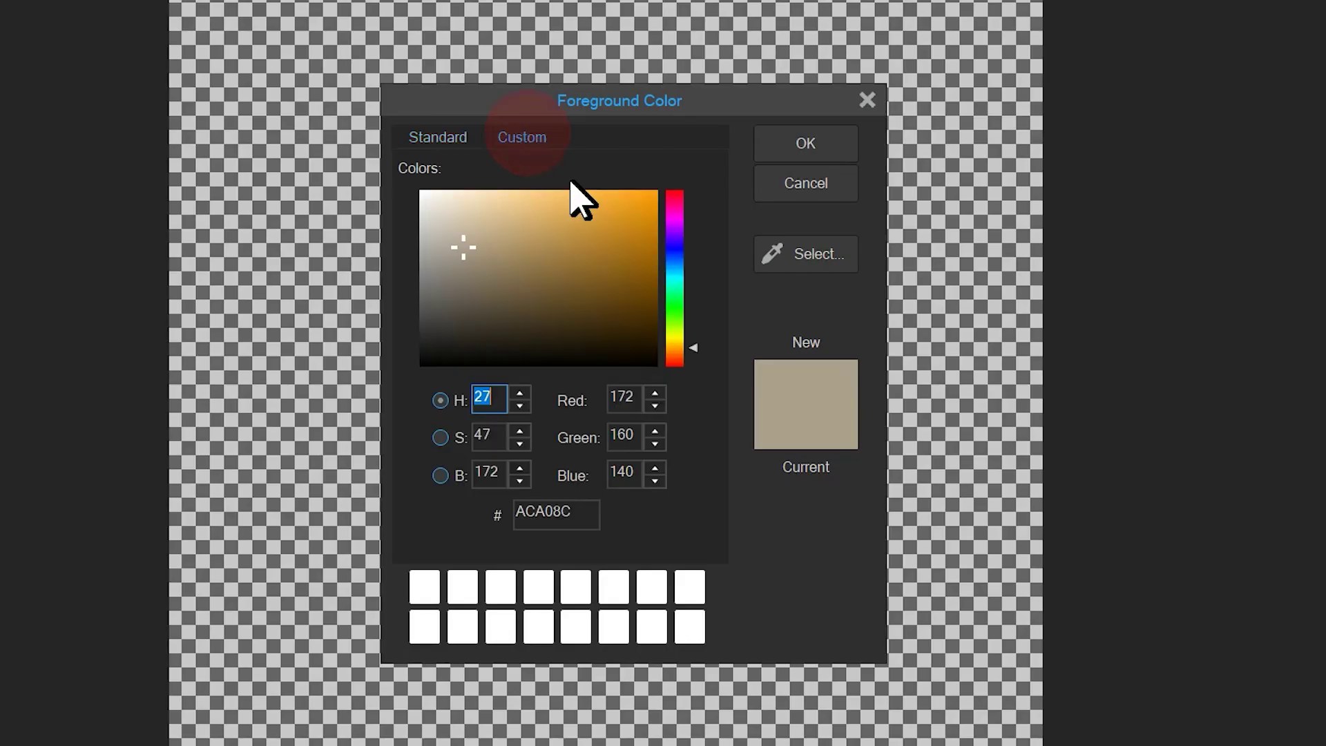
pyautogui.click(682, 340)
pyautogui.click(686, 271)
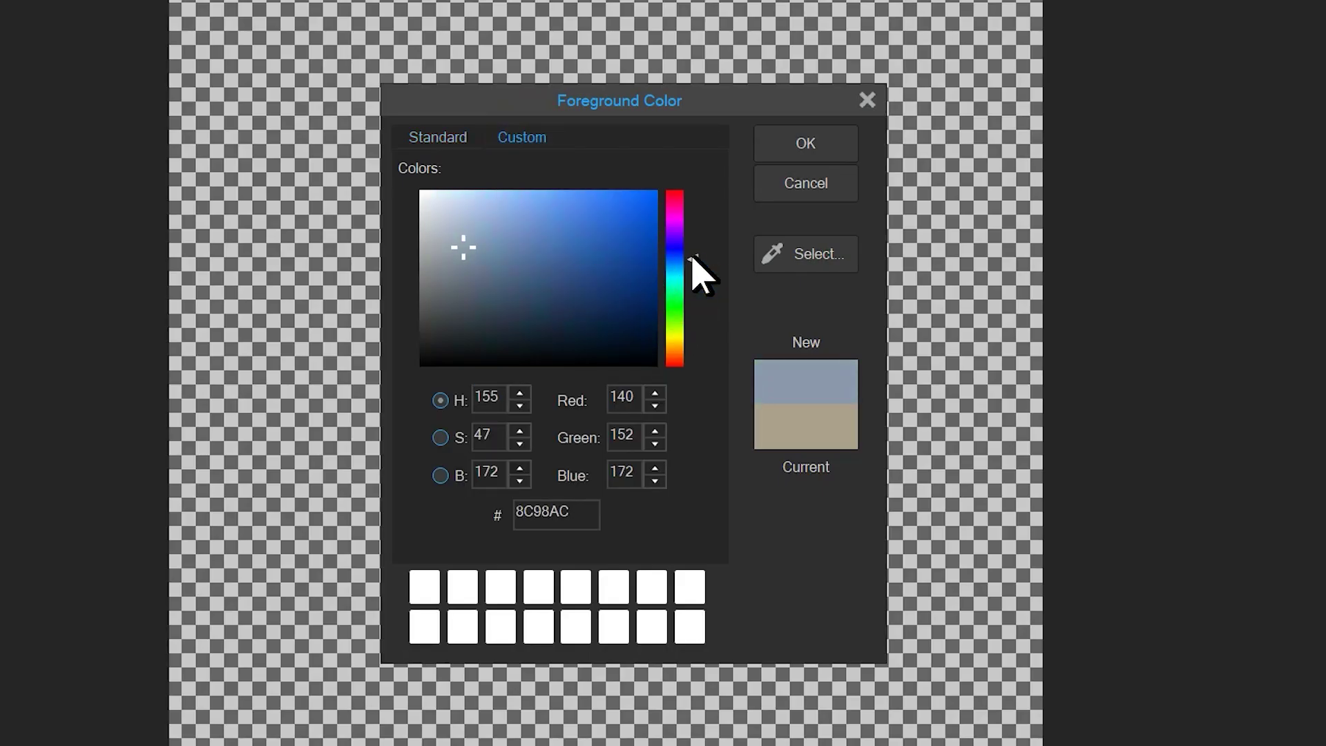
pyautogui.click(691, 266)
pyautogui.moveTo(546, 262); pyautogui.dragTo(575, 280)
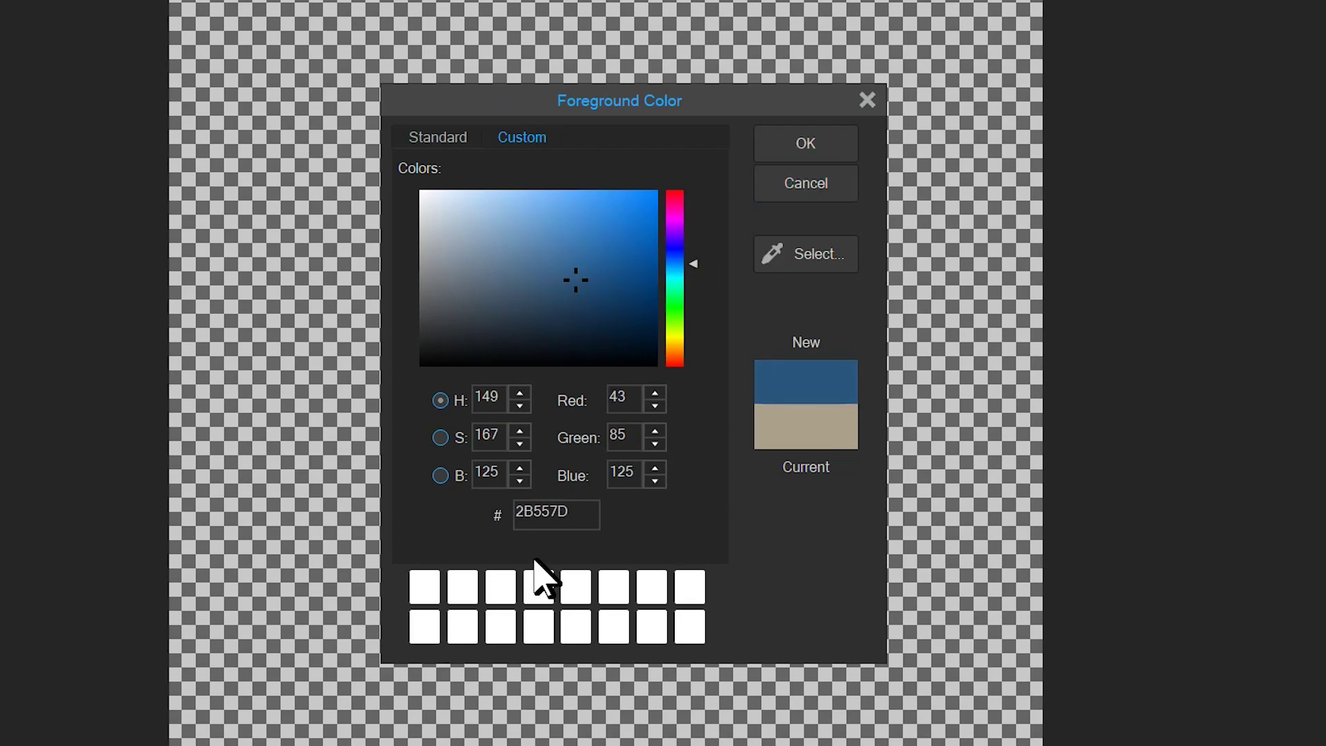
pyautogui.moveTo(583, 514); pyautogui.dragTo(474, 511)
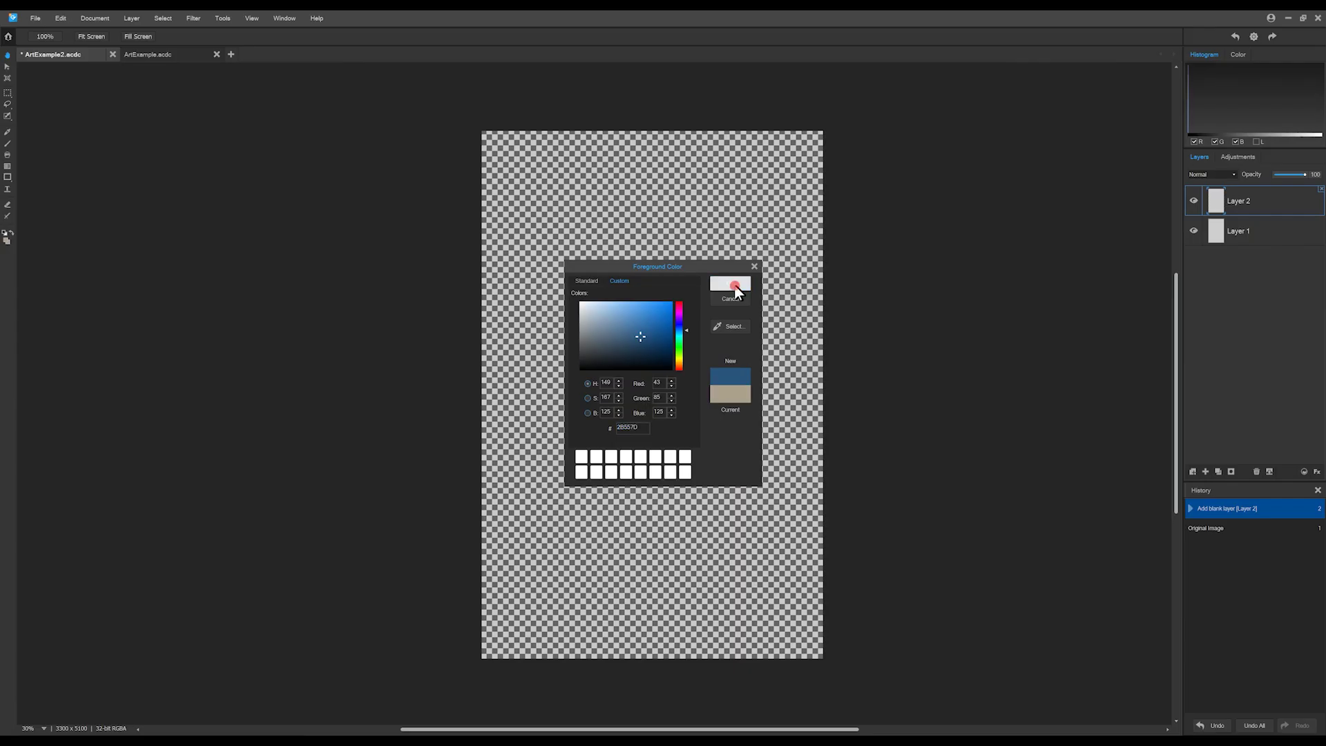
pyautogui.click(806, 145)
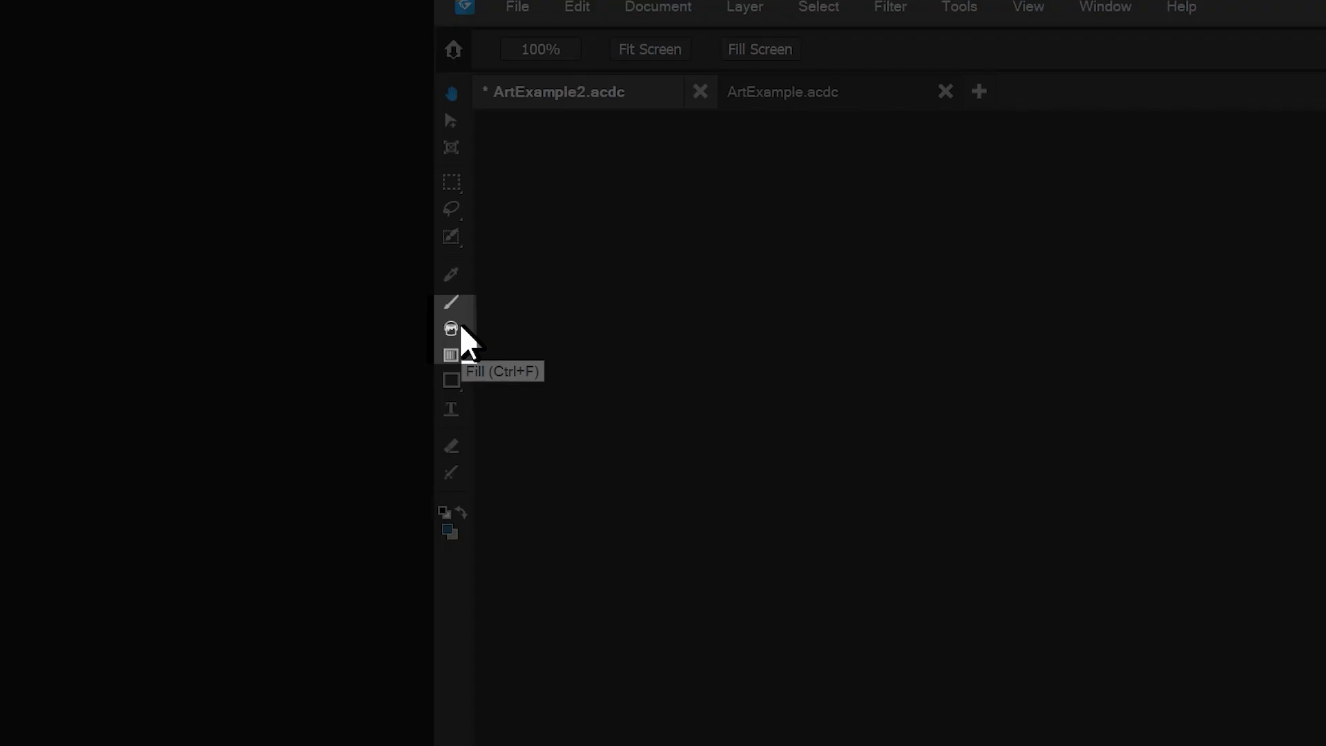
# - Bucket-fill Layer 2 with the dark blue, keeping Layer 2 as the working layer
pyautogui.click(9, 155)
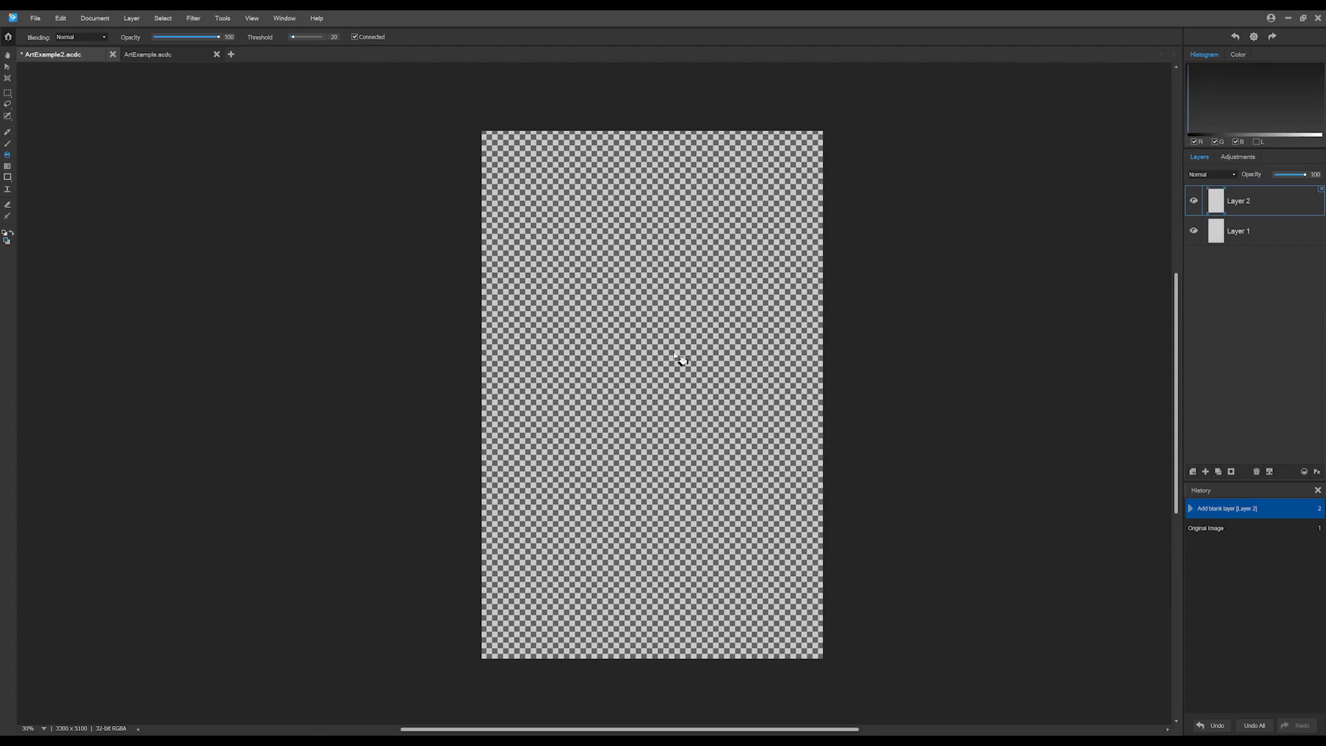
pyautogui.click(674, 354)
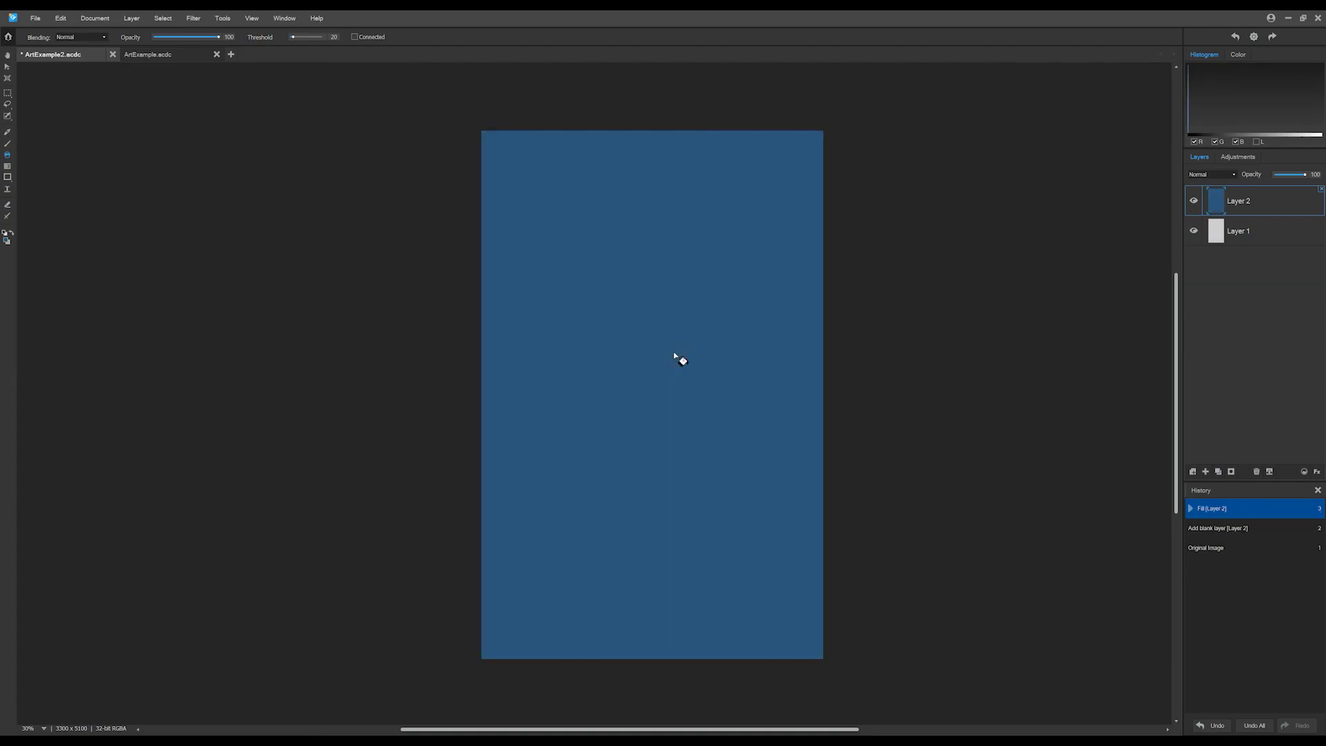
pyautogui.click(7, 56)
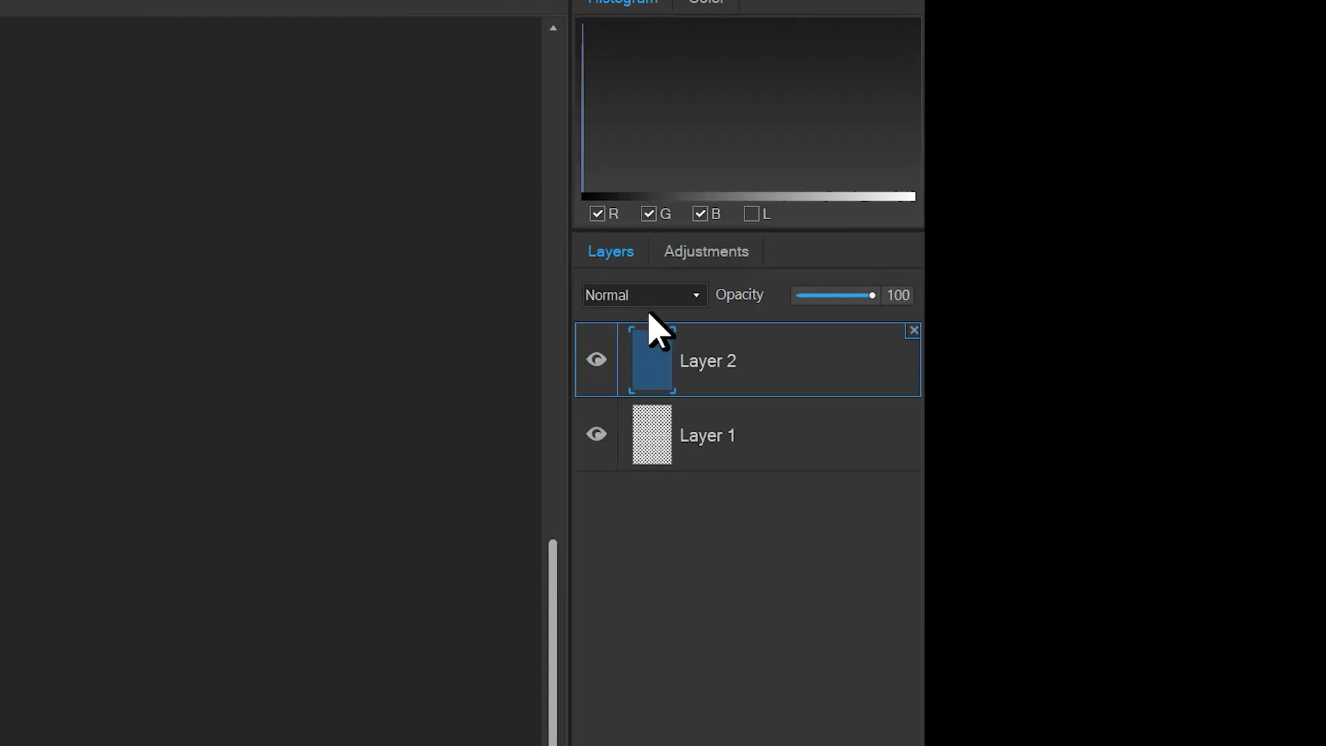
pyautogui.click(1250, 201)
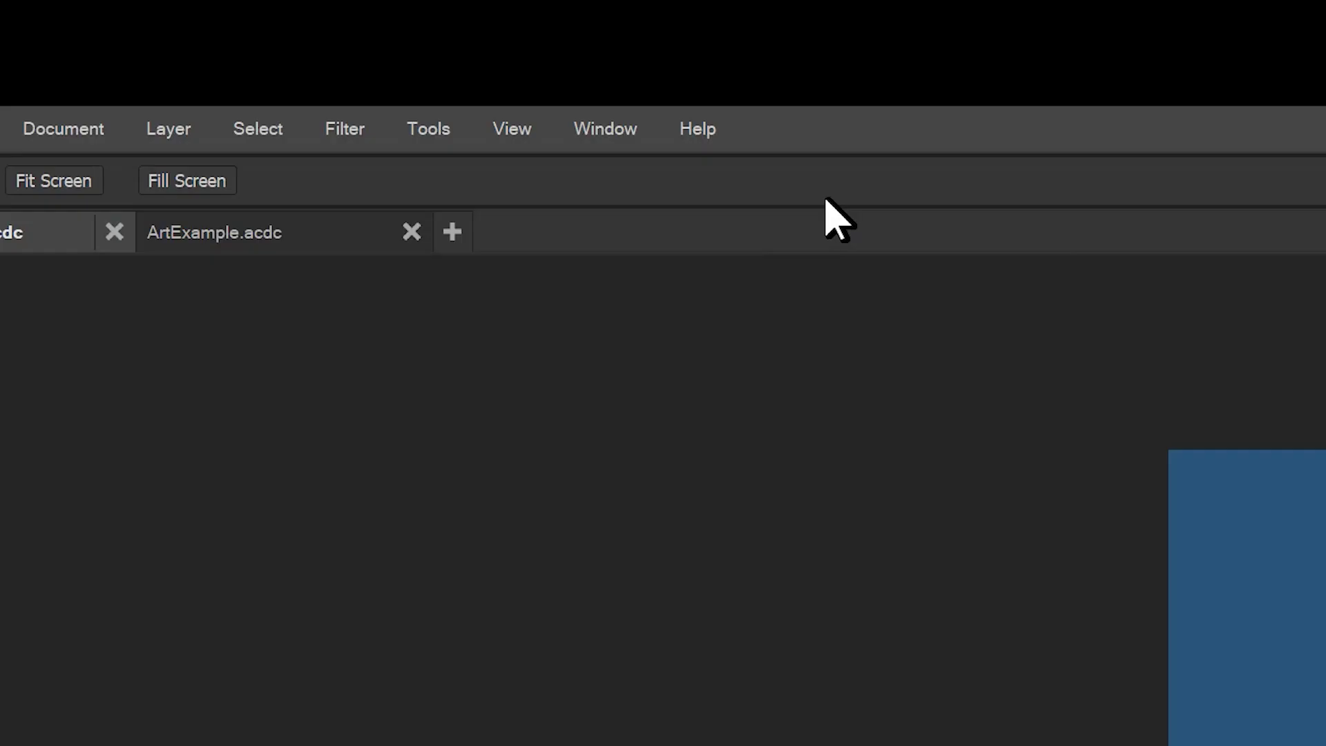
# - Turn on rulers and place guides along the top, bottom, left and right canvas edges
pyautogui.click(250, 19)
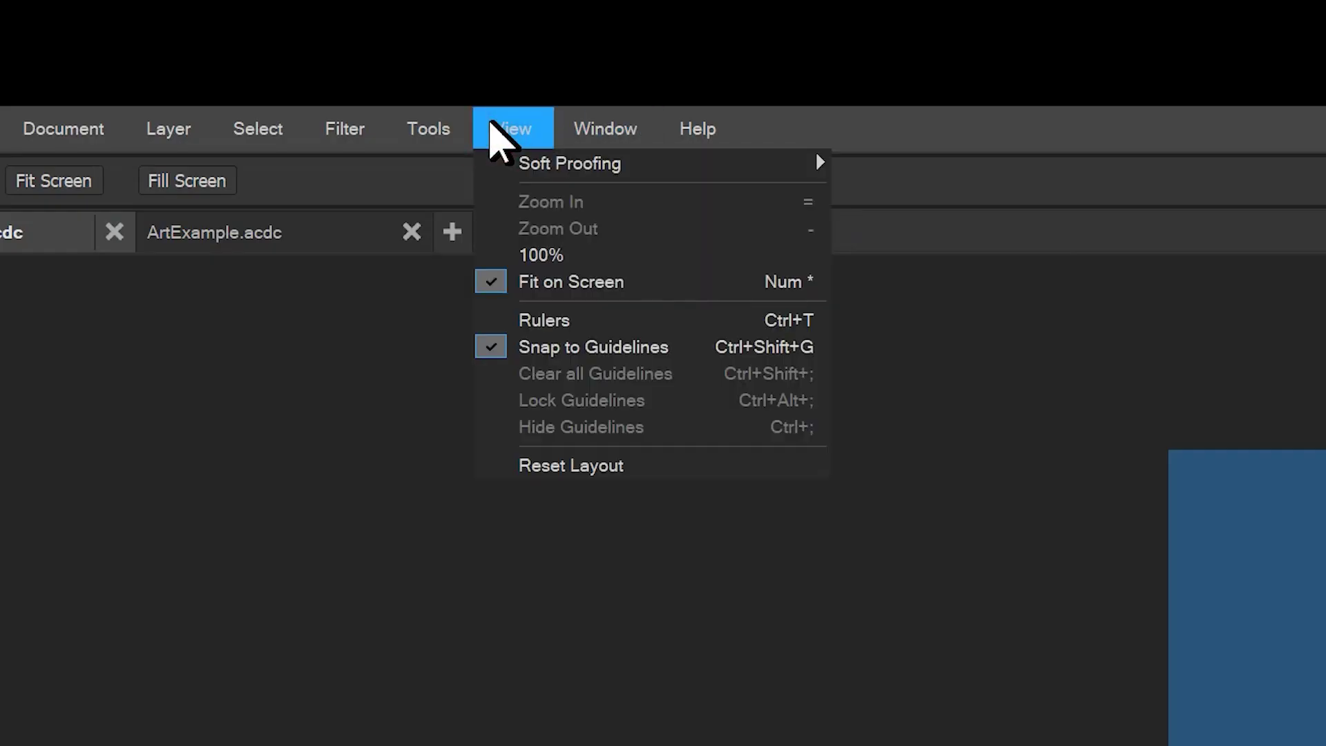
pyautogui.click(537, 319)
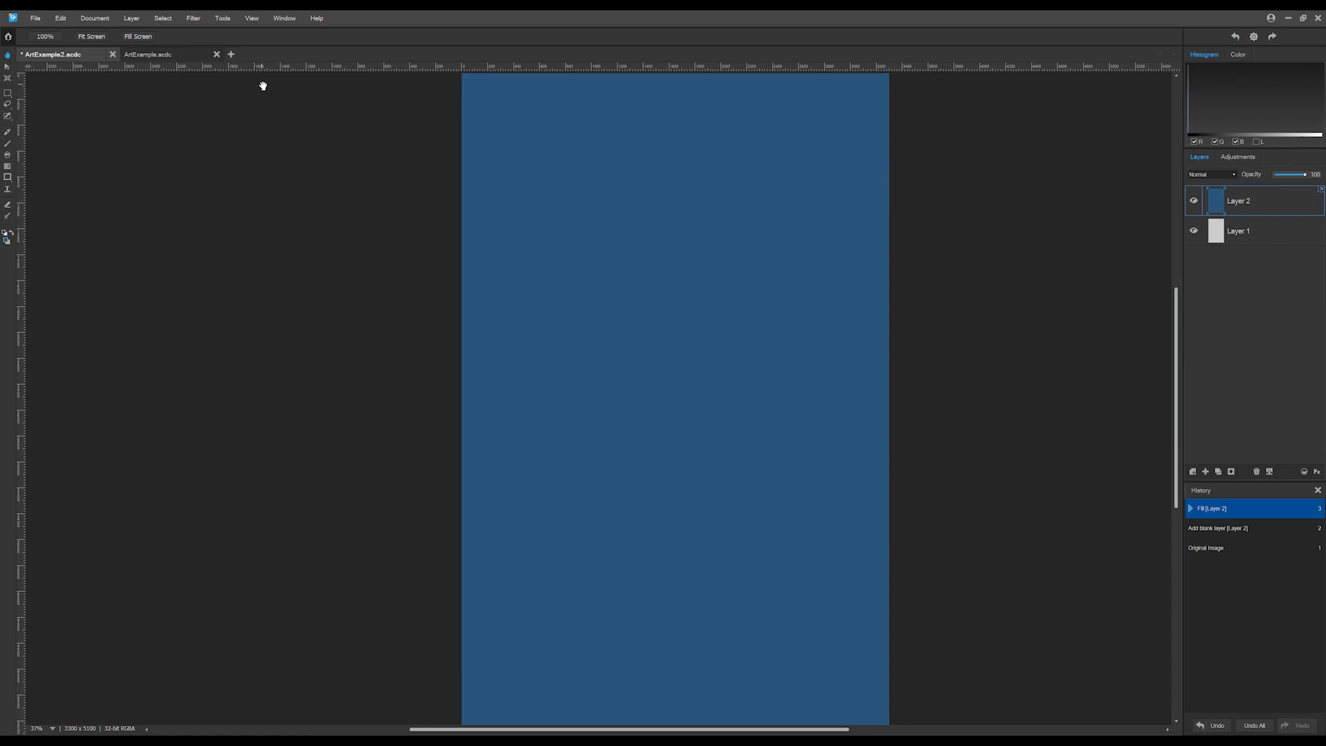
pyautogui.hotkey('ctrl', '-')
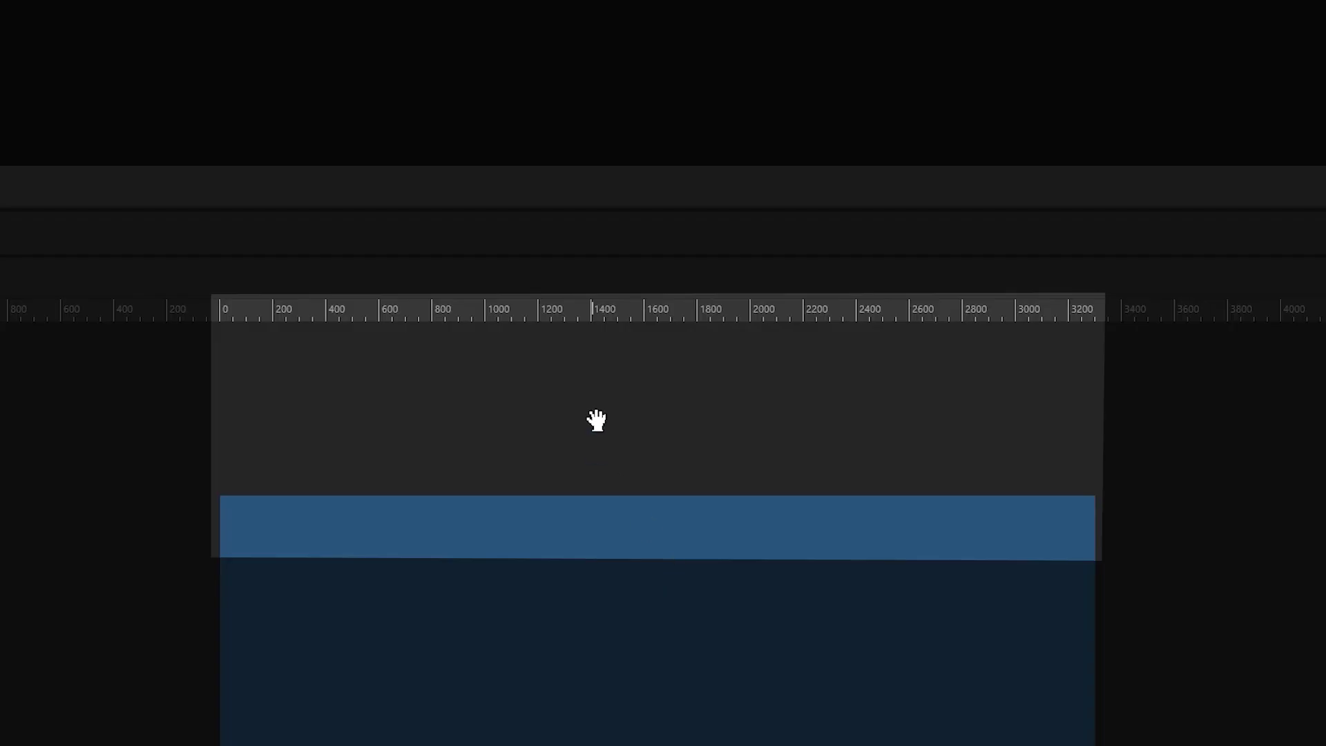
pyautogui.moveTo(603, 304); pyautogui.dragTo(598, 495)
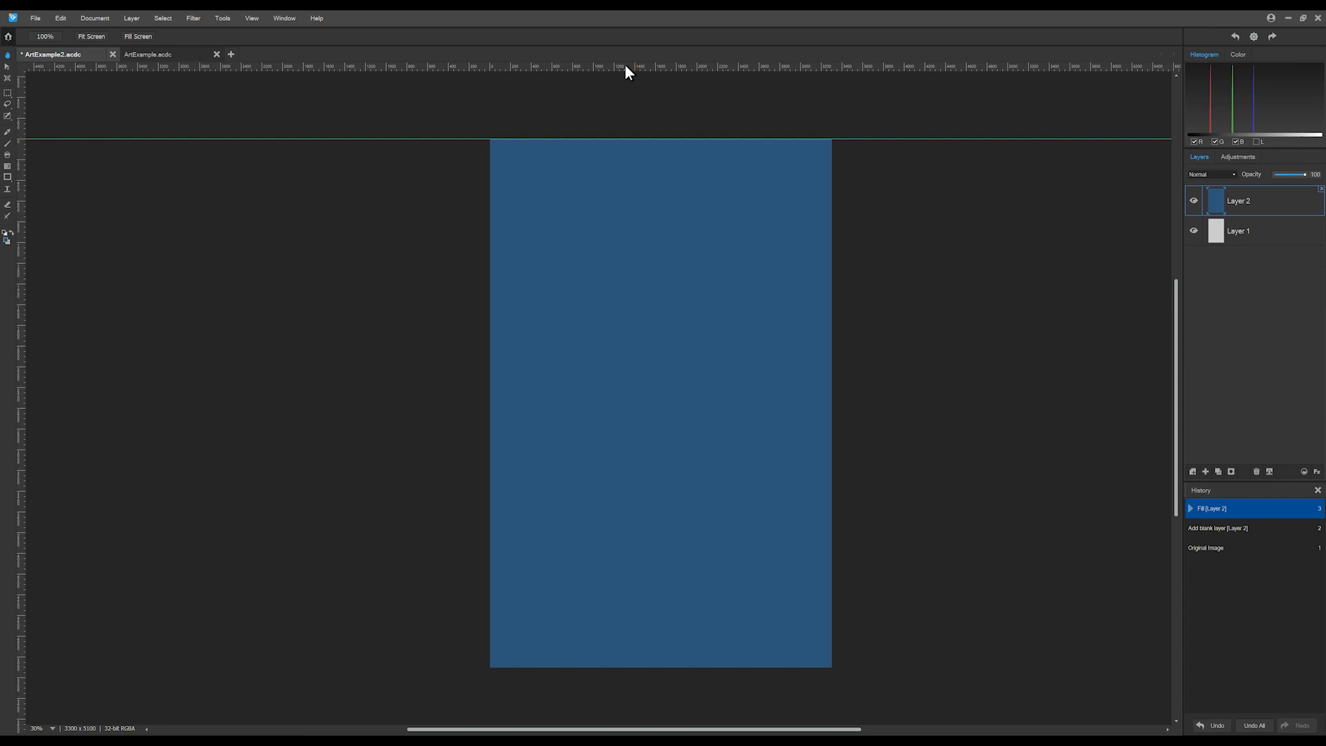
pyautogui.moveTo(626, 67); pyautogui.dragTo(607, 664)
pyautogui.moveTo(40, 211); pyautogui.dragTo(484, 187)
pyautogui.moveTo(47, 159); pyautogui.dragTo(835, 175)
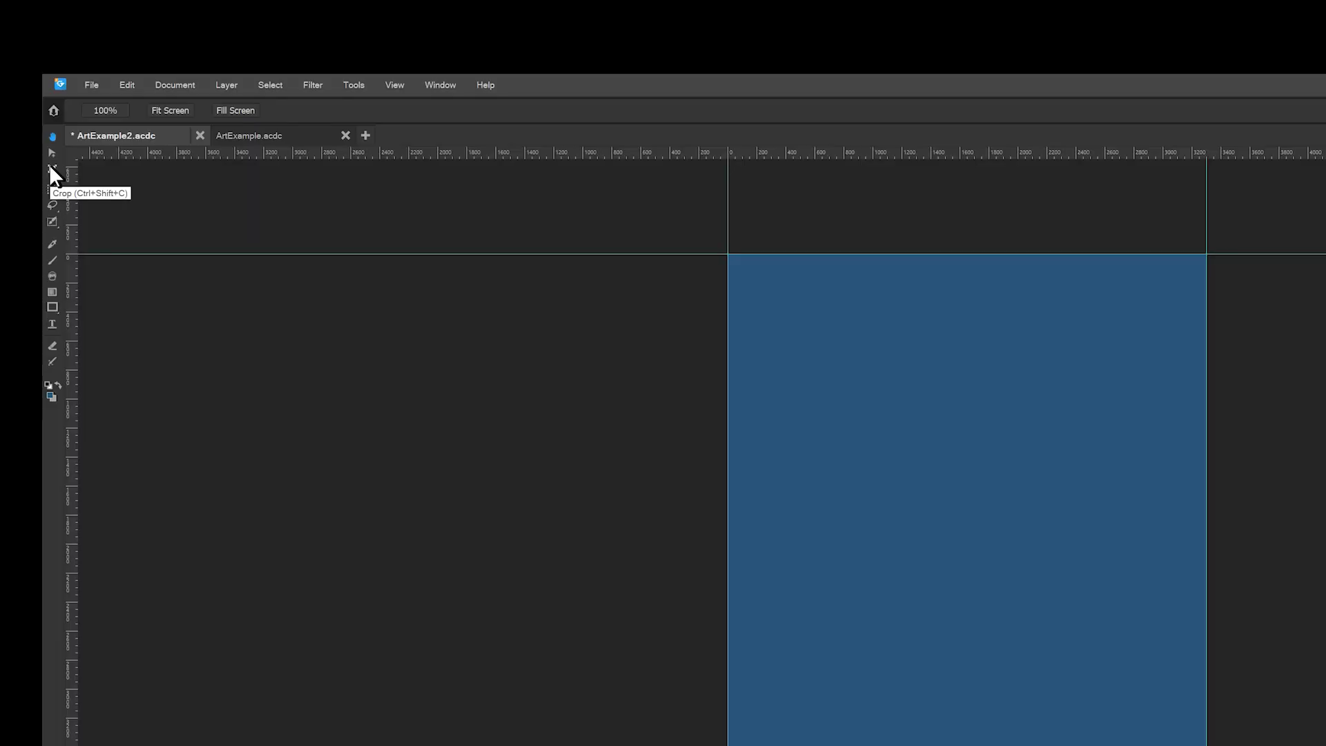
# - Try extending the canvas with the crop tool, then cancel the crop
pyautogui.click(229, 302)
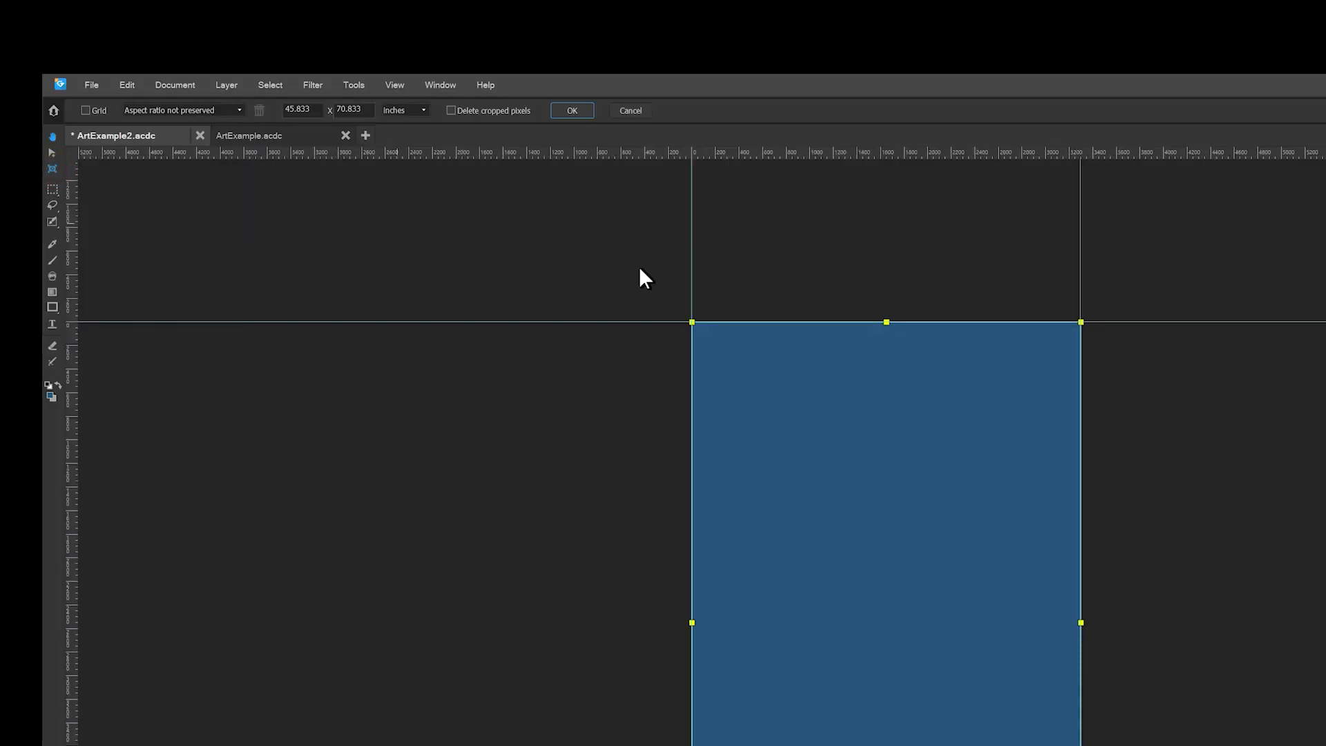
pyautogui.moveTo(879, 319); pyautogui.dragTo(885, 298)
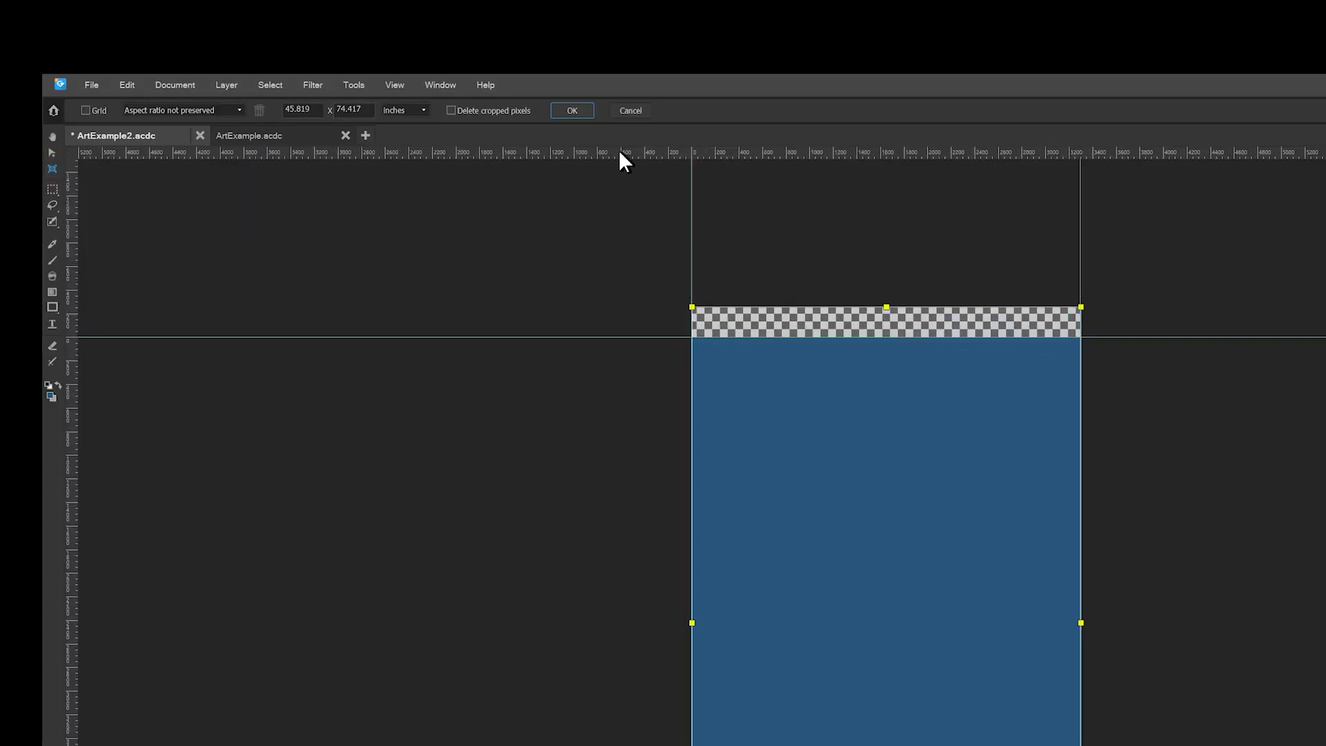
pyautogui.click(630, 110)
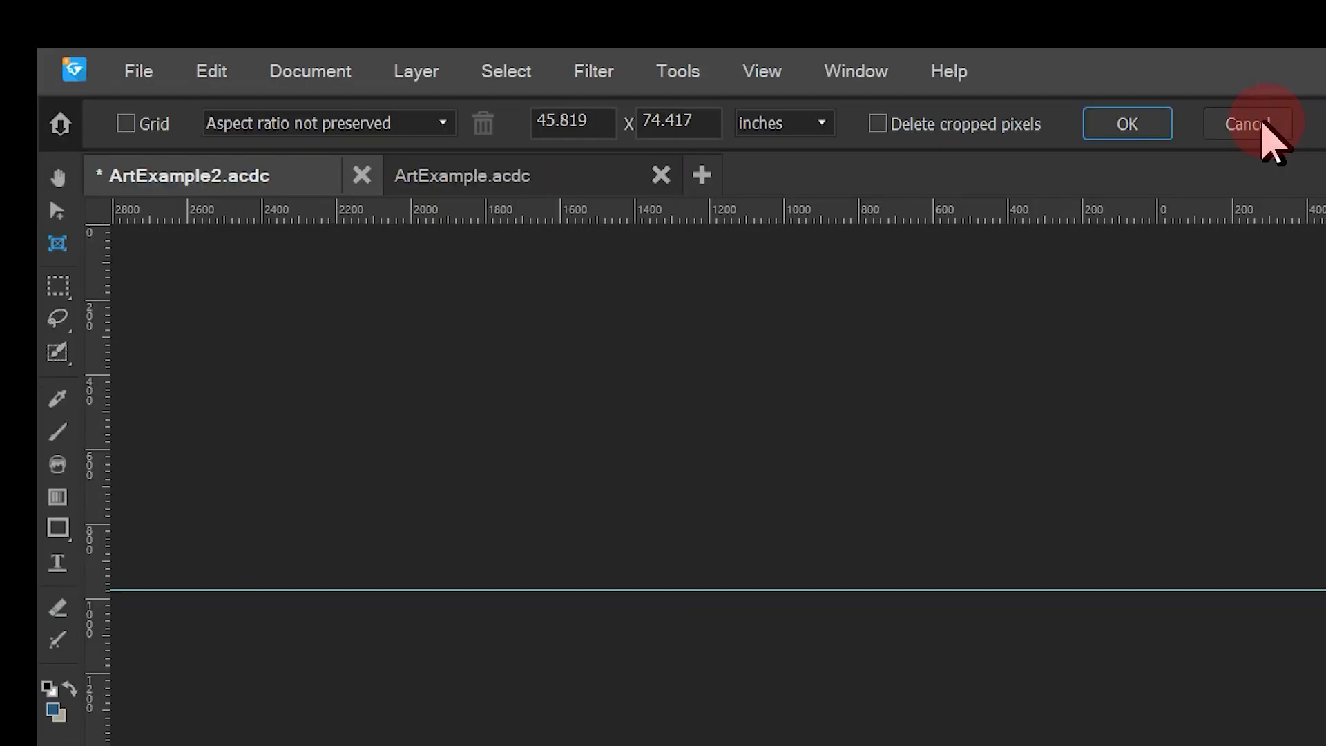
# - Resize the canvas to 11.25 × 17.25 inches with Document > Resize Canvas
pyautogui.click(335, 75)
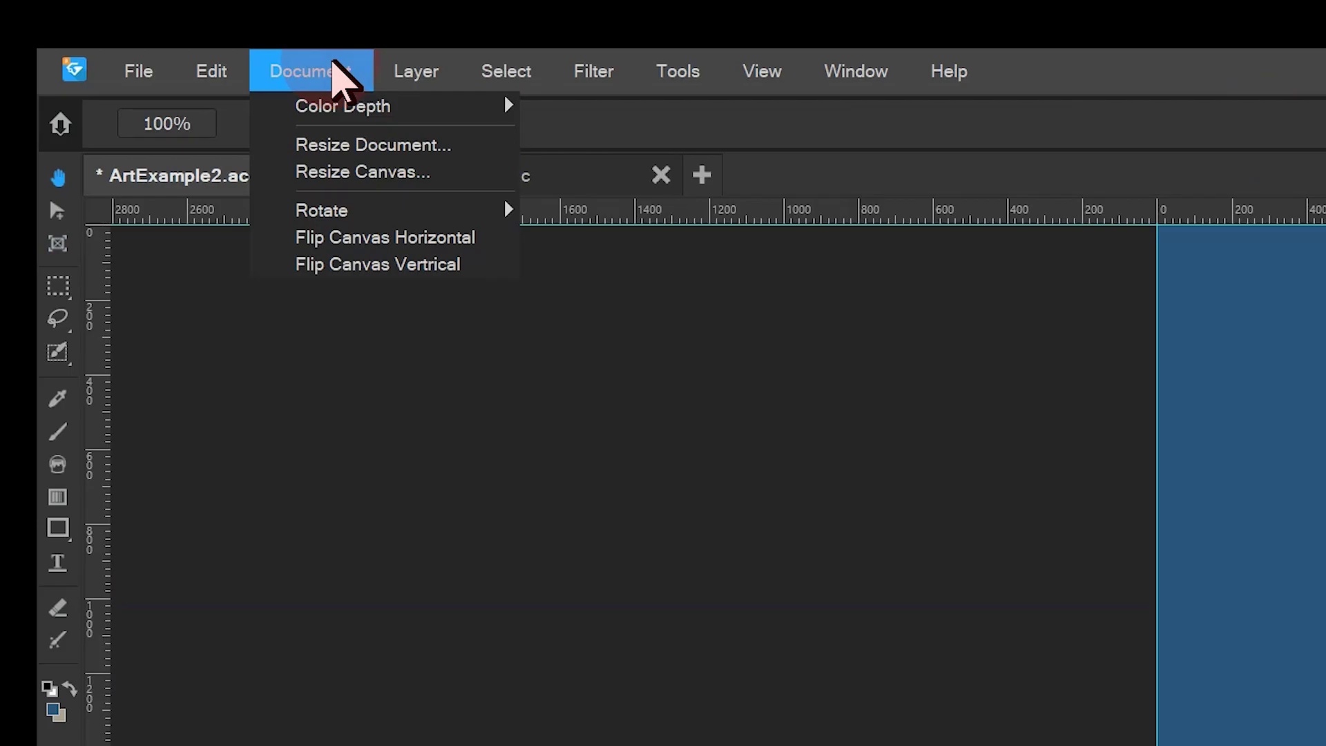
pyautogui.click(359, 169)
pyautogui.click(644, 367)
pyautogui.click(632, 422)
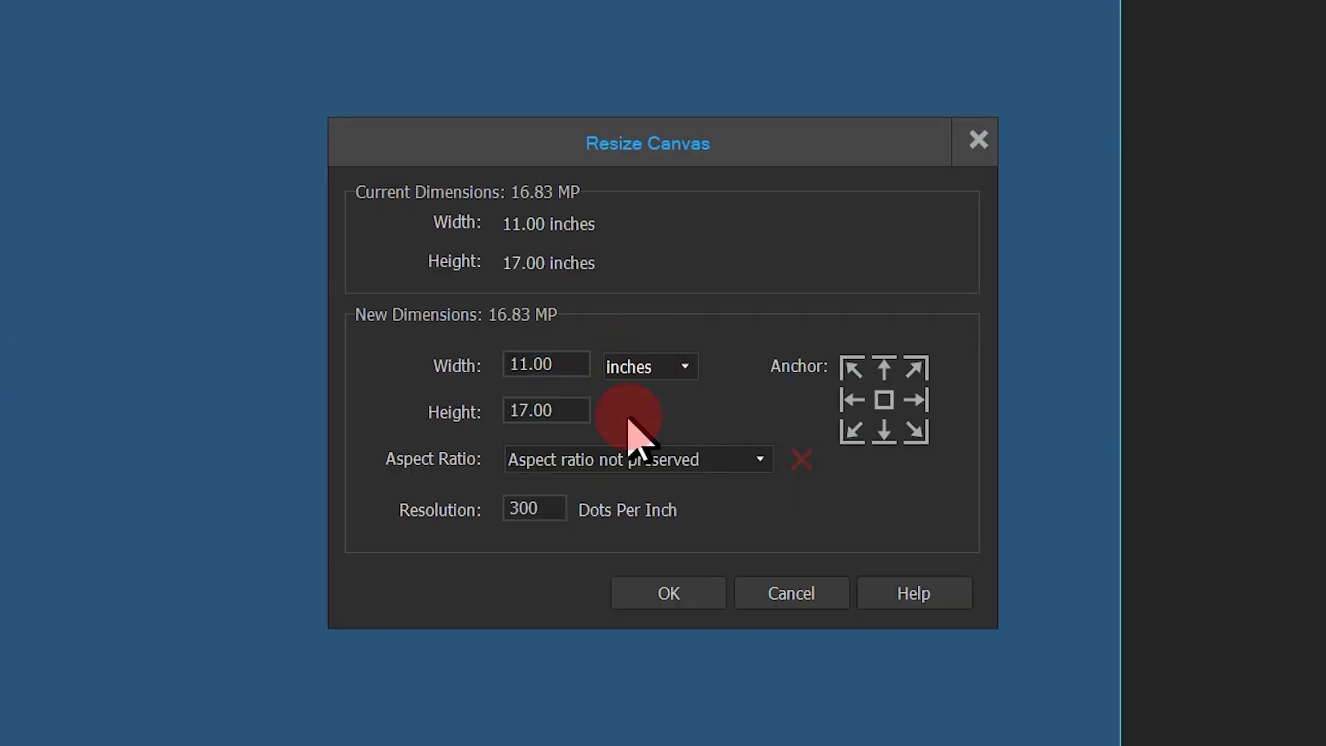
pyautogui.click(563, 364)
pyautogui.press('BackSpace')
pyautogui.press('BackSpace')
pyautogui.write('25')
pyautogui.press('Tab')
pyautogui.write('17.25')
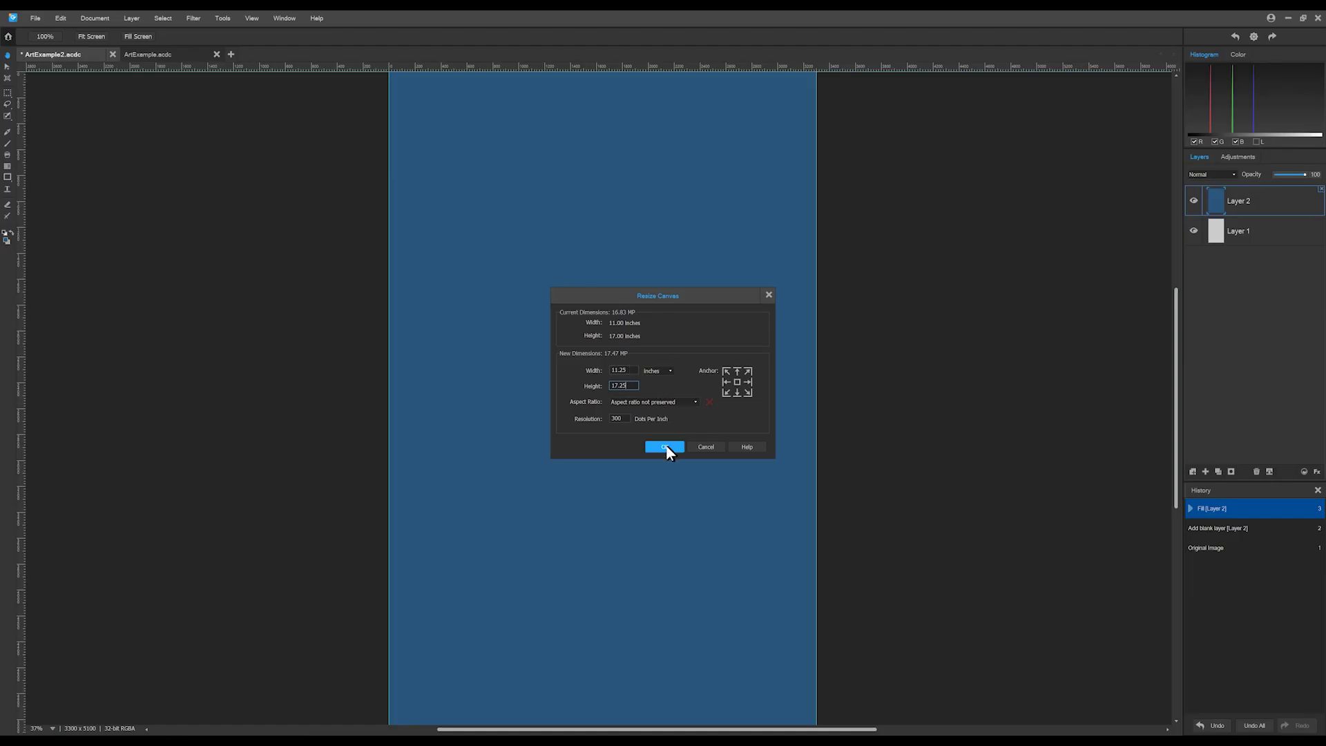
pyautogui.click(664, 447)
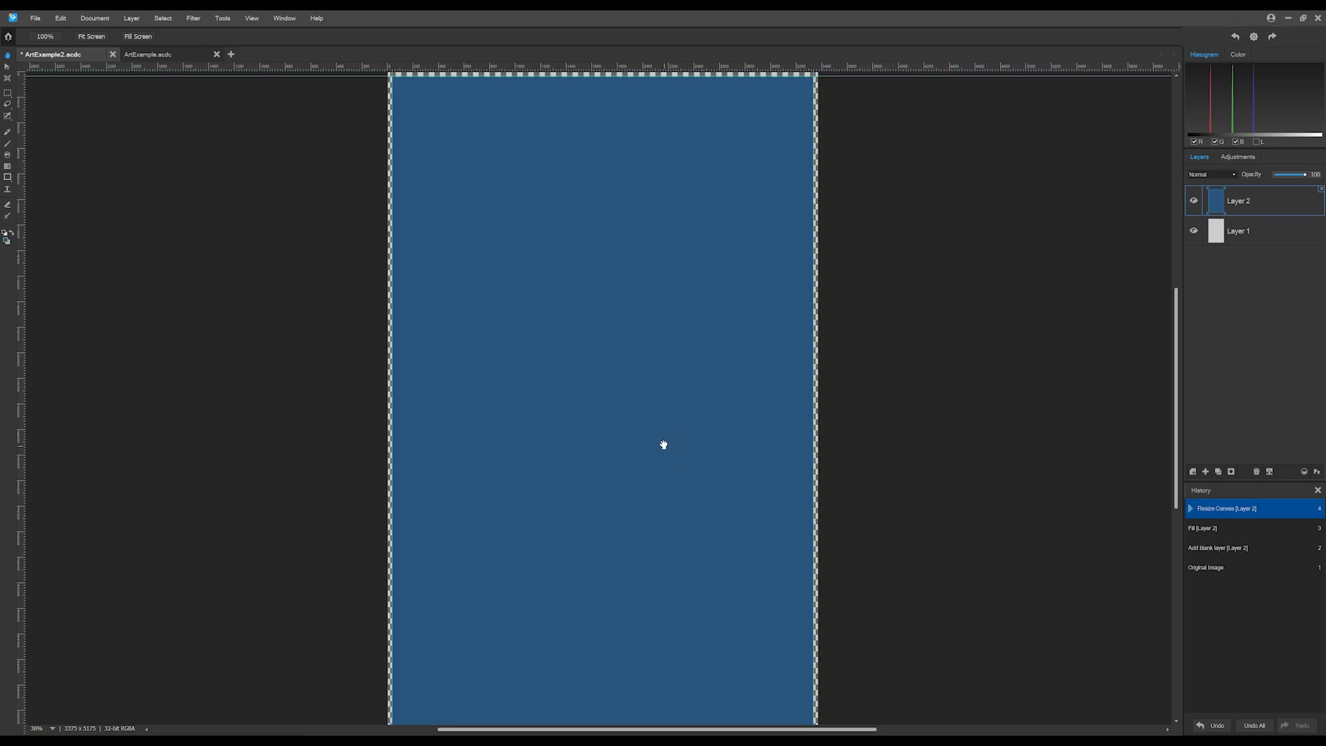
pyautogui.scroll(-1, 663, 345)
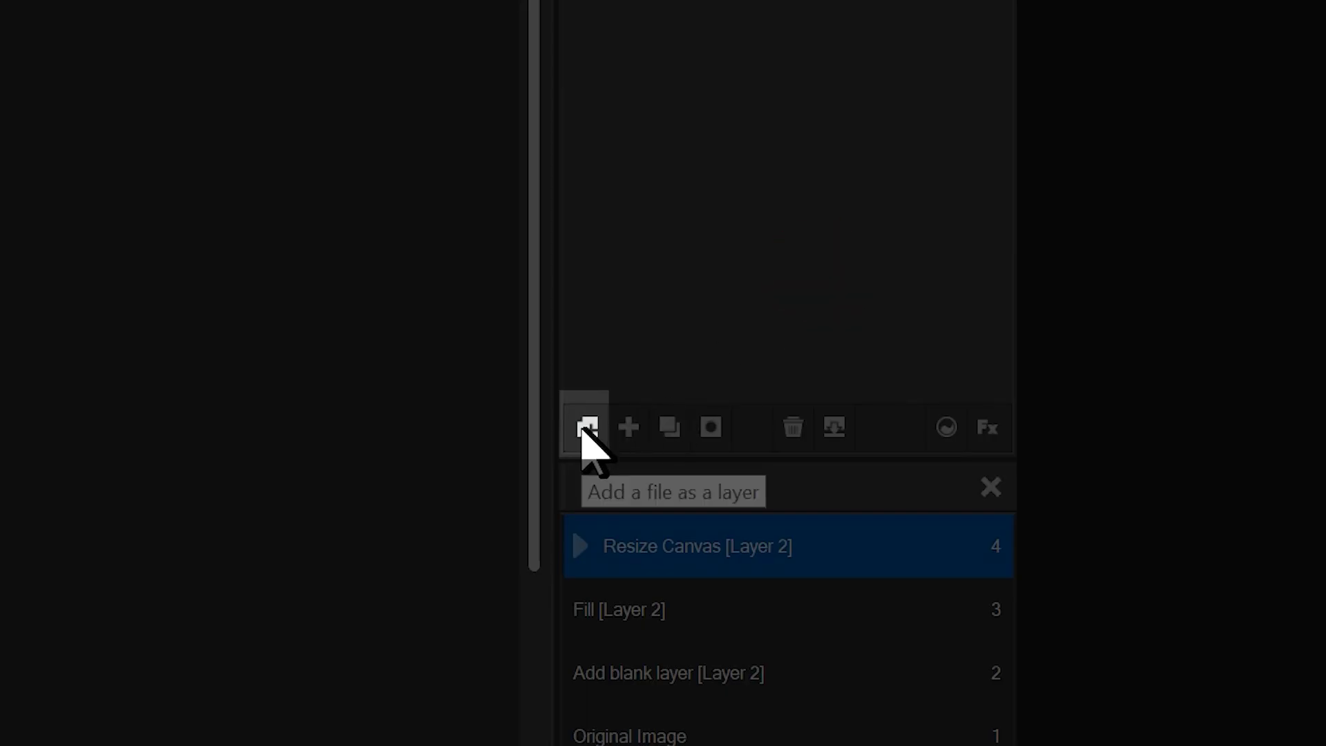
# - Import the astronaut JPEG as Layer 3, scaled up to cover most of the blue canvas
pyautogui.click(1193, 471)
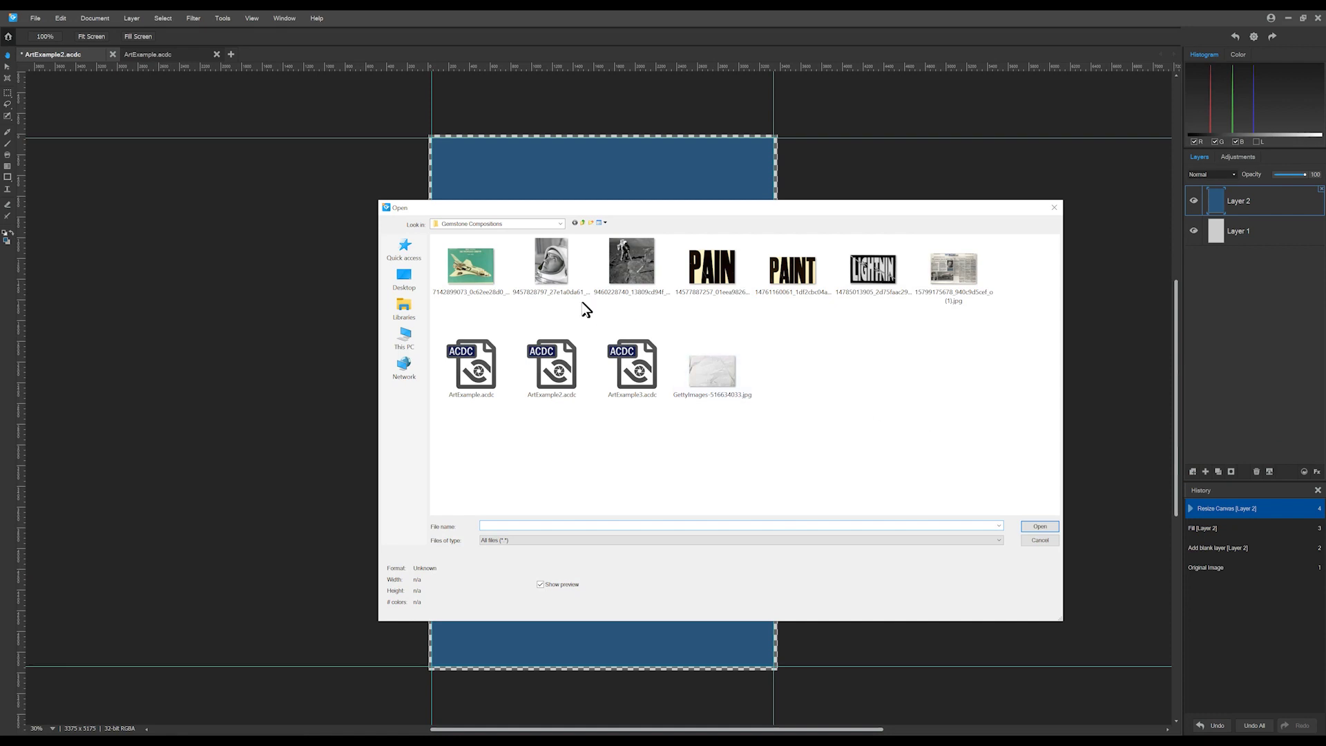
pyautogui.click(568, 283)
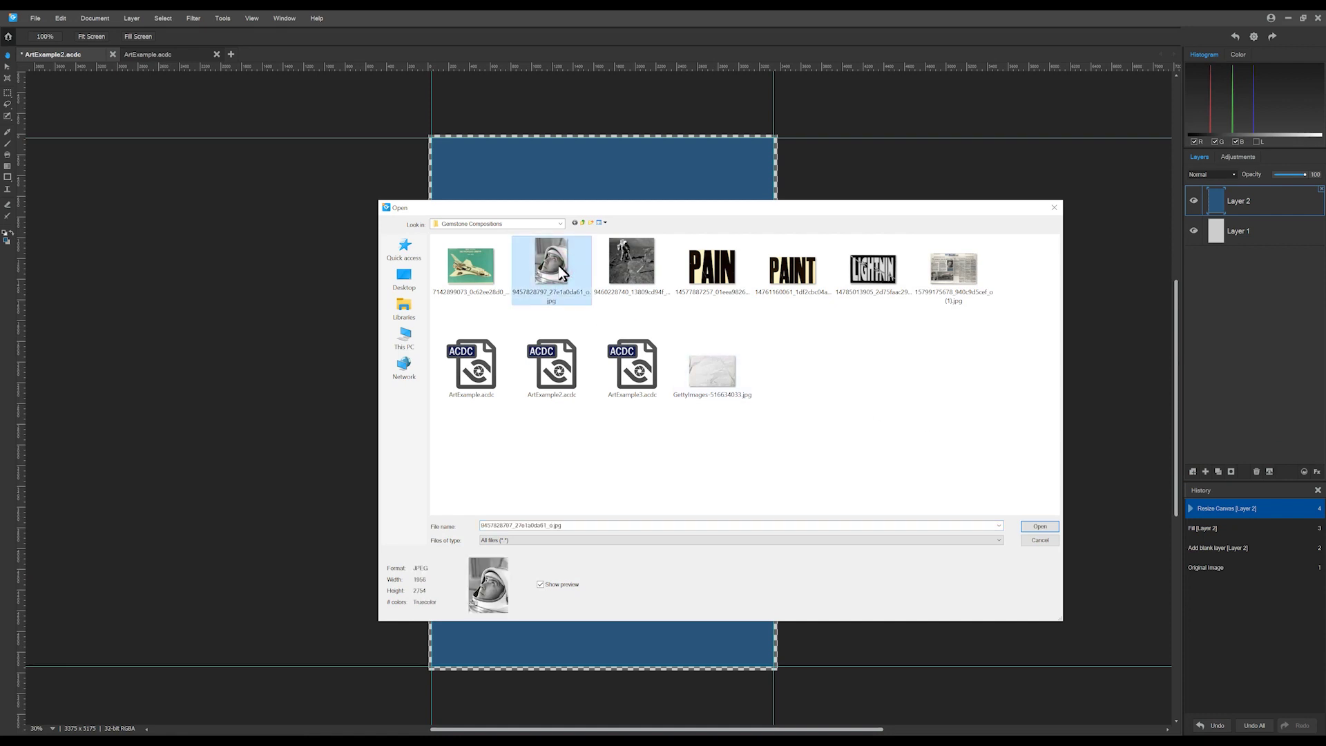
pyautogui.click(1040, 526)
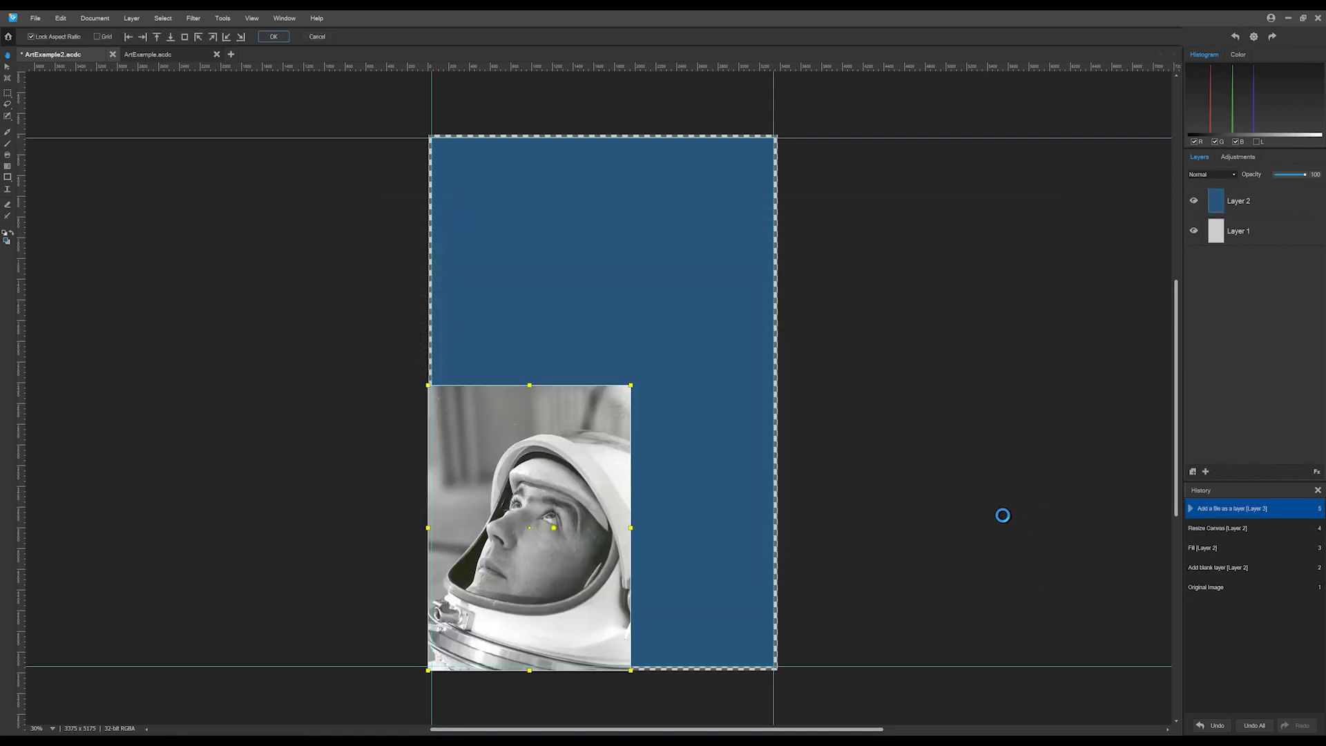
pyautogui.moveTo(631, 387); pyautogui.dragTo(705, 284)
pyautogui.moveTo(573, 431)
pyautogui.mouseDown()
pyautogui.moveTo(618, 397)
pyautogui.moveTo(575, 420)
pyautogui.mouseUp()
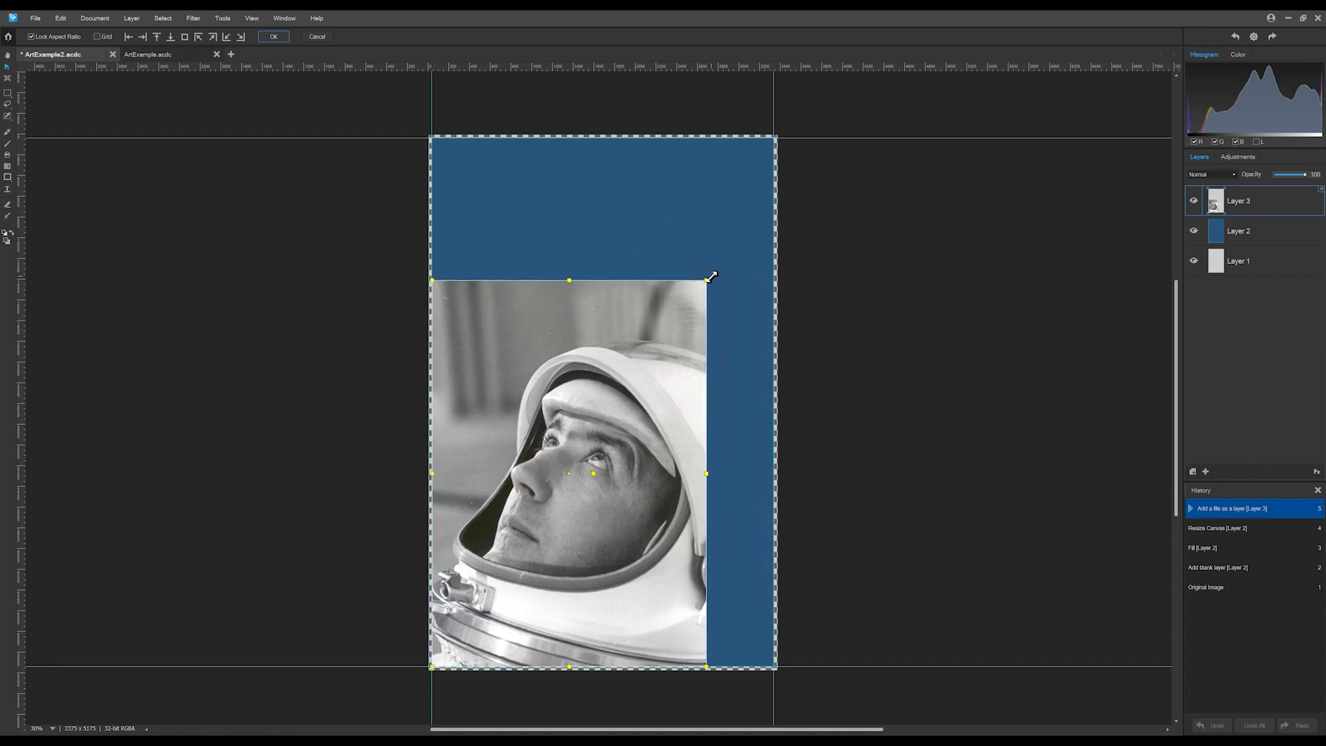
pyautogui.moveTo(706, 274); pyautogui.dragTo(789, 187)
pyautogui.click(275, 37)
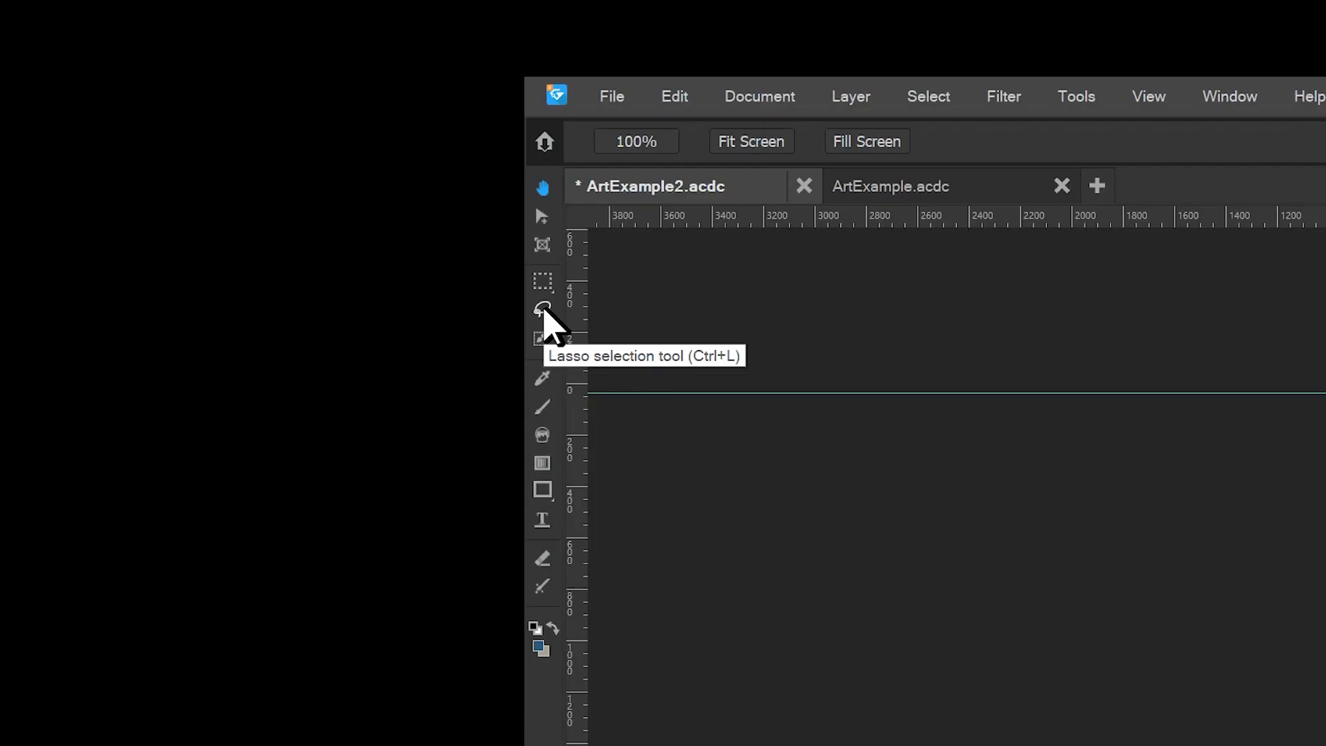
# - Switch to the Polygon Lasso and trace a selection around the helmet's top edge
pyautogui.click(8, 103)
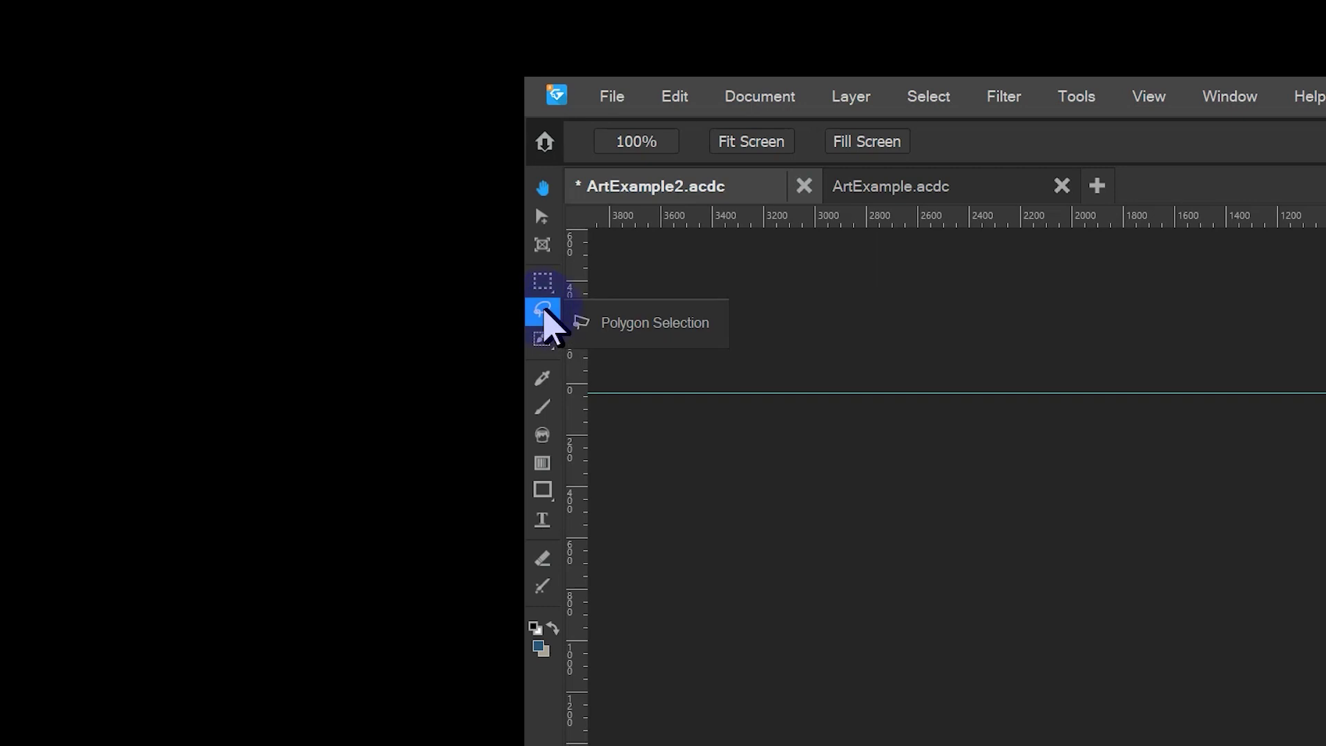
pyautogui.click(652, 324)
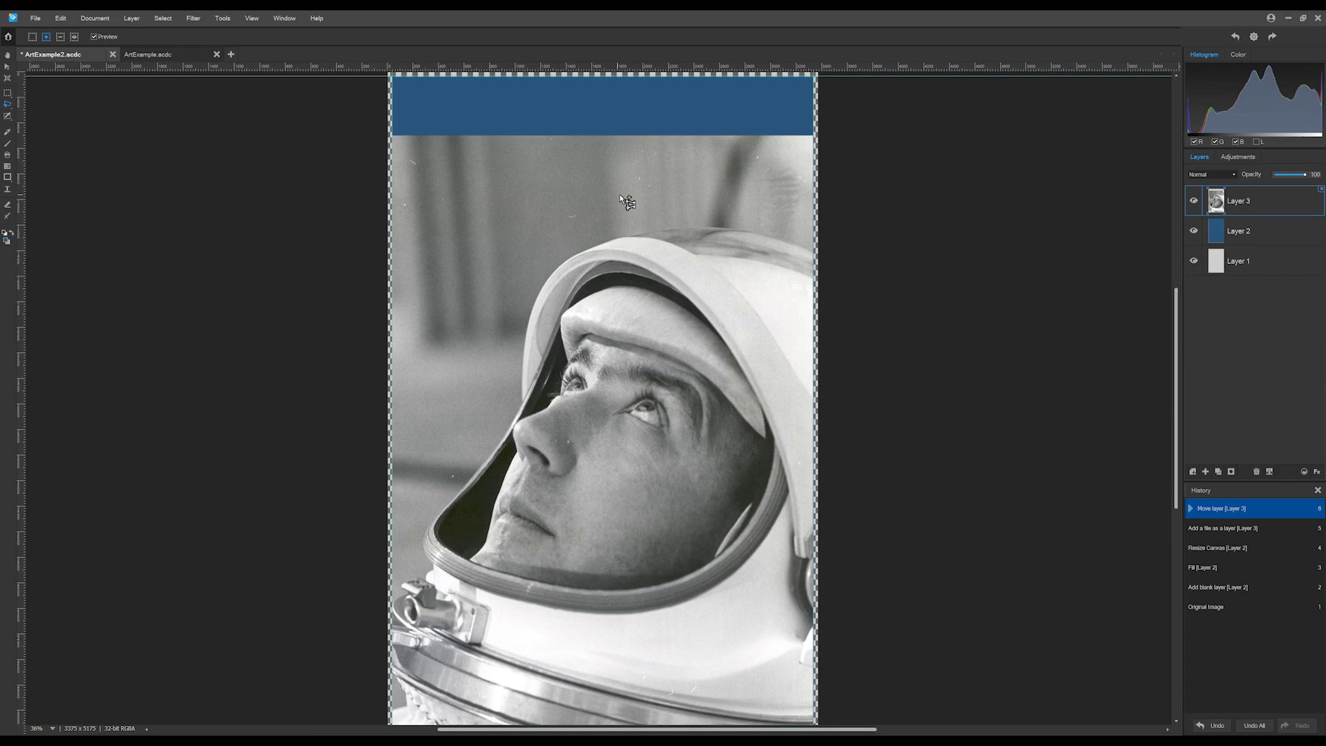
pyautogui.scroll(1, 619, 193)
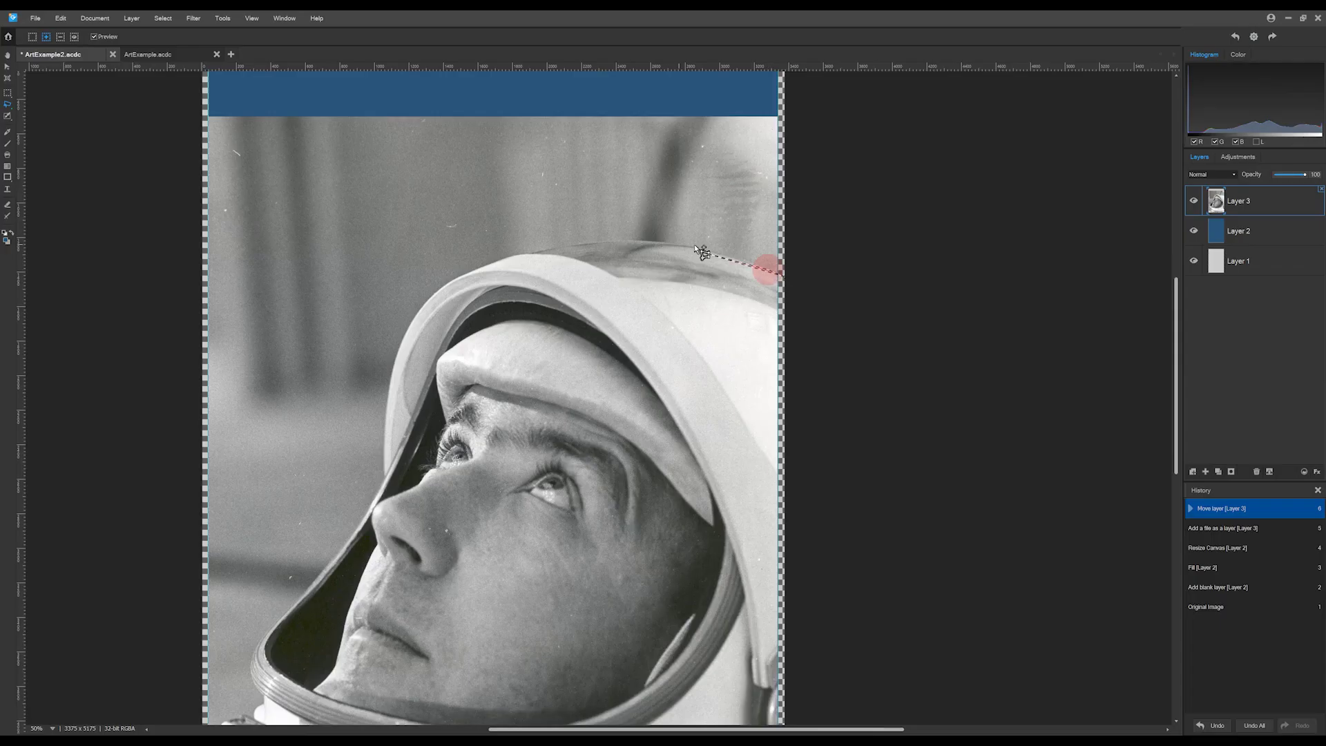
pyautogui.moveTo(777, 273)
pyautogui.mouseDown()
pyautogui.moveTo(711, 249)
pyautogui.moveTo(592, 243)
pyautogui.moveTo(888, 496)
pyautogui.mouseUp()
pyautogui.moveTo(562, 249)
pyautogui.mouseDown()
pyautogui.moveTo(459, 279)
pyautogui.moveTo(553, 499)
pyautogui.mouseUp()
# - Add outlines down the helmet's left edge to the selection, then zoom back out
pyautogui.click(497, 295)
pyautogui.hotkey('ctrl', '+')
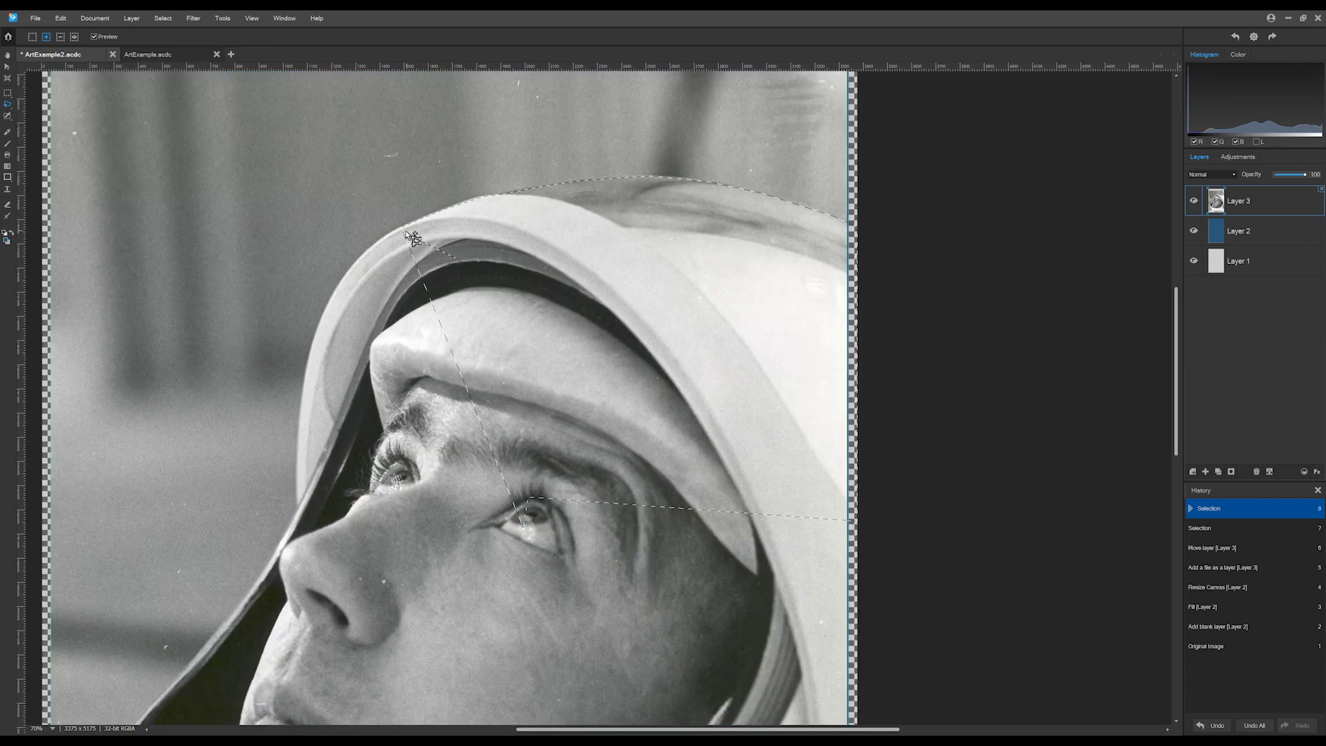
pyautogui.click(403, 228)
pyautogui.moveTo(352, 276)
pyautogui.mouseDown()
pyautogui.moveTo(320, 323)
pyautogui.moveTo(308, 384)
pyautogui.moveTo(321, 515)
pyautogui.mouseUp()
pyautogui.doubleClick(617, 641)
pyautogui.click(424, 230)
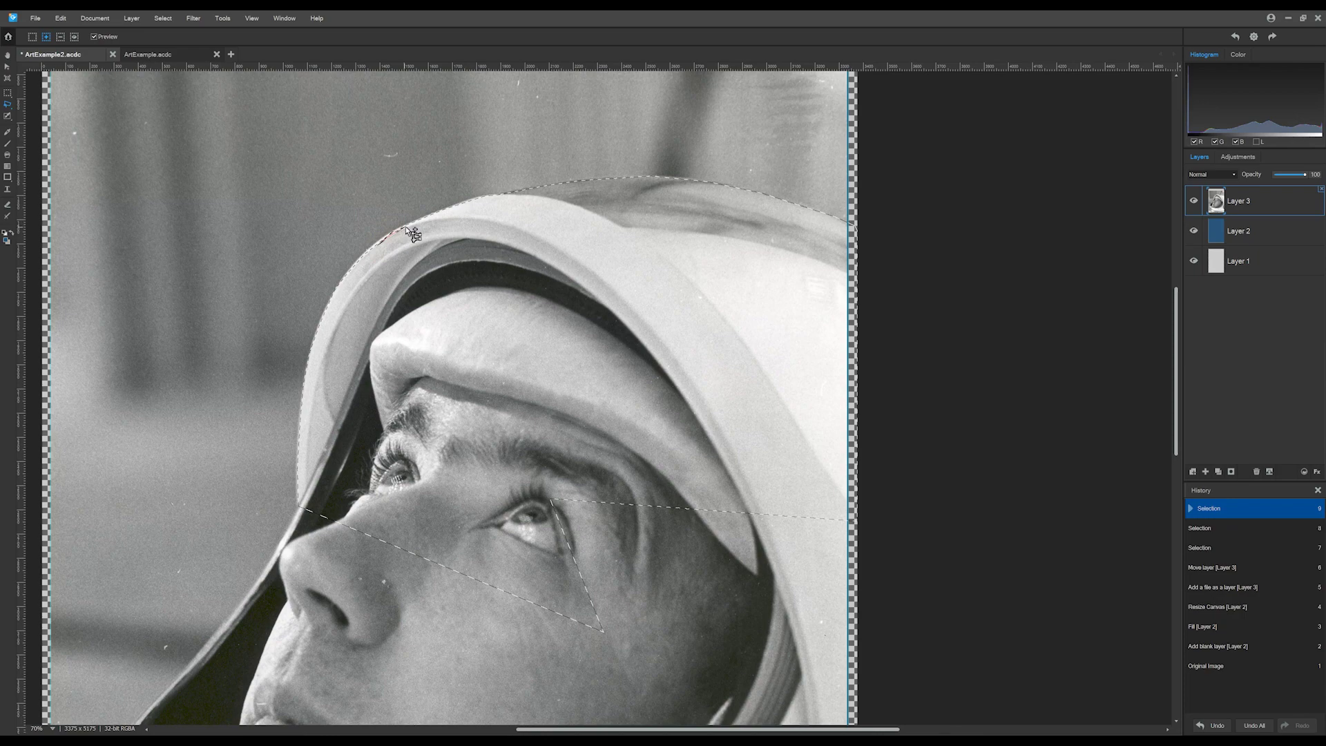
pyautogui.moveTo(292, 557); pyautogui.dragTo(654, 260)
pyautogui.moveTo(660, 206)
pyautogui.mouseDown()
pyautogui.moveTo(634, 280)
pyautogui.moveTo(483, 450)
pyautogui.moveTo(475, 477)
pyautogui.moveTo(497, 539)
pyautogui.moveTo(750, 301)
pyautogui.moveTo(695, 322)
pyautogui.mouseUp()
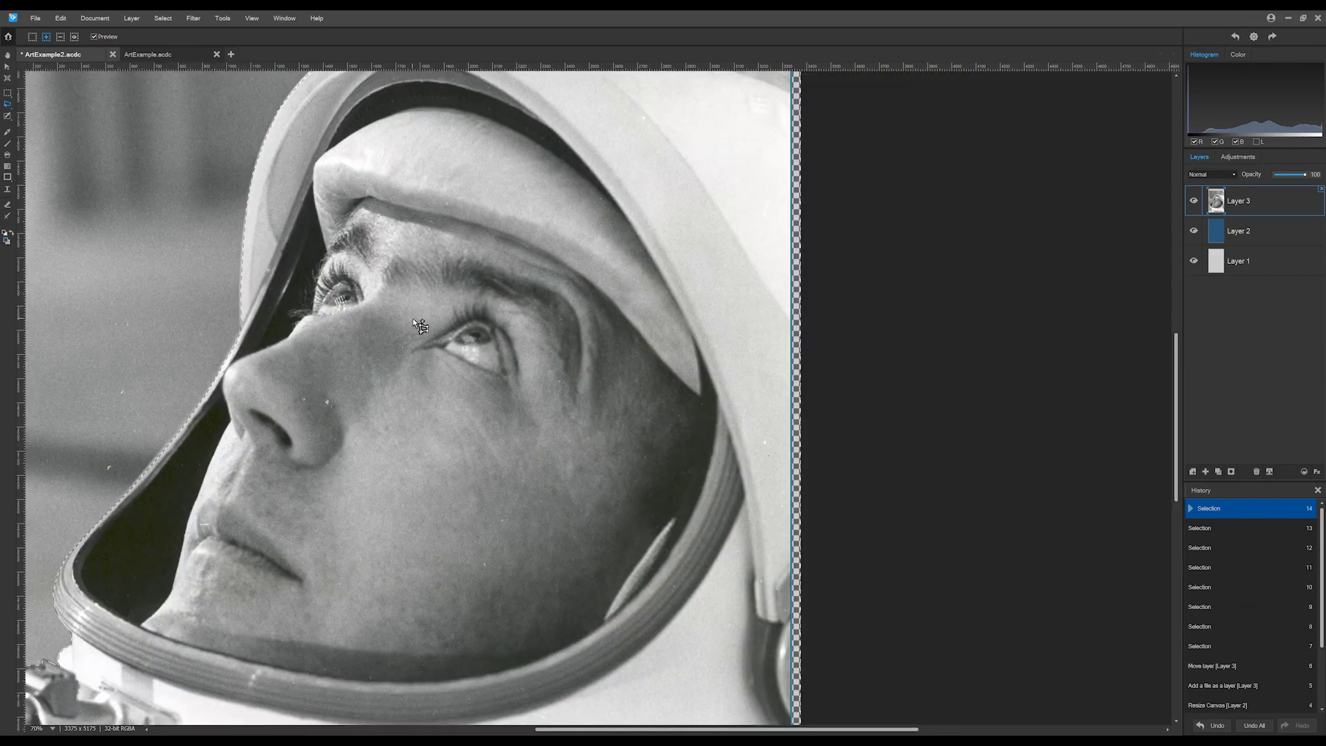
pyautogui.scroll(-2, 415, 313)
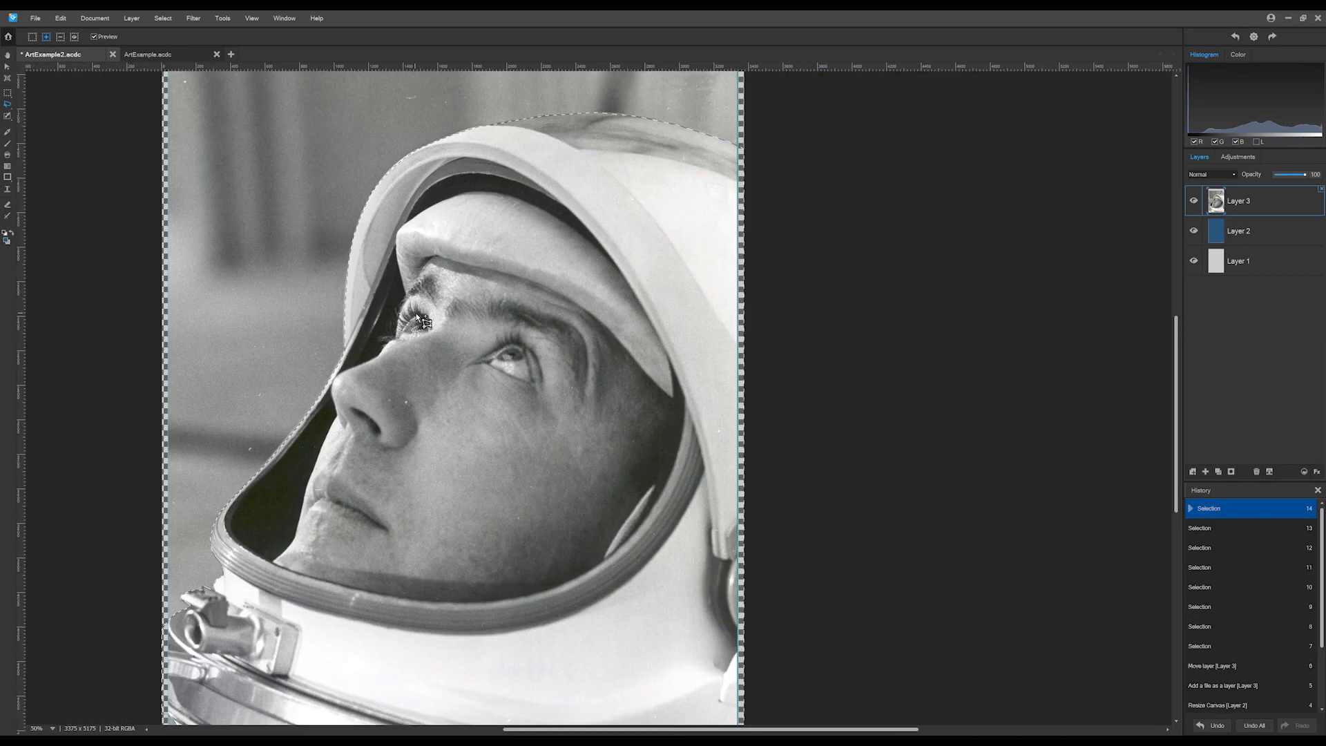
pyautogui.scroll(-2, 419, 311)
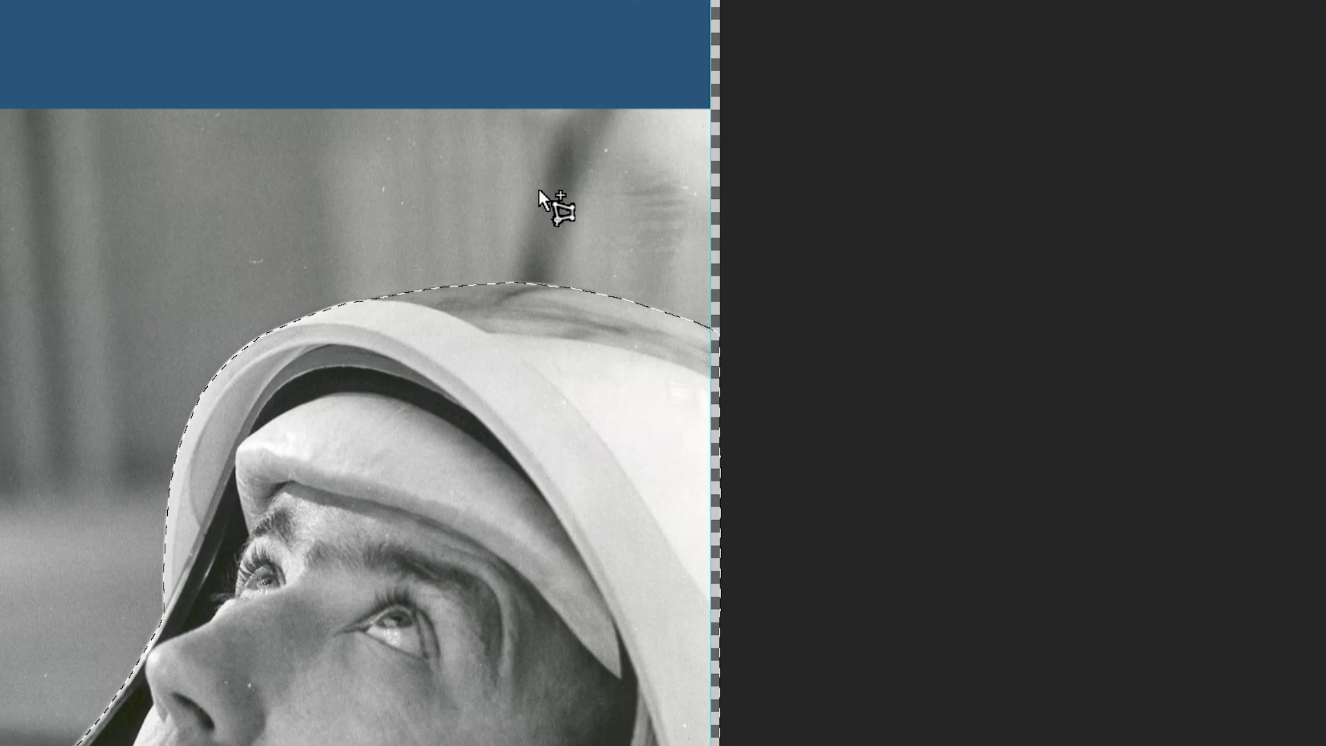
# - Add a layer mask to Layer 3 from the selection and center the masked poster
pyautogui.click(625, 335)
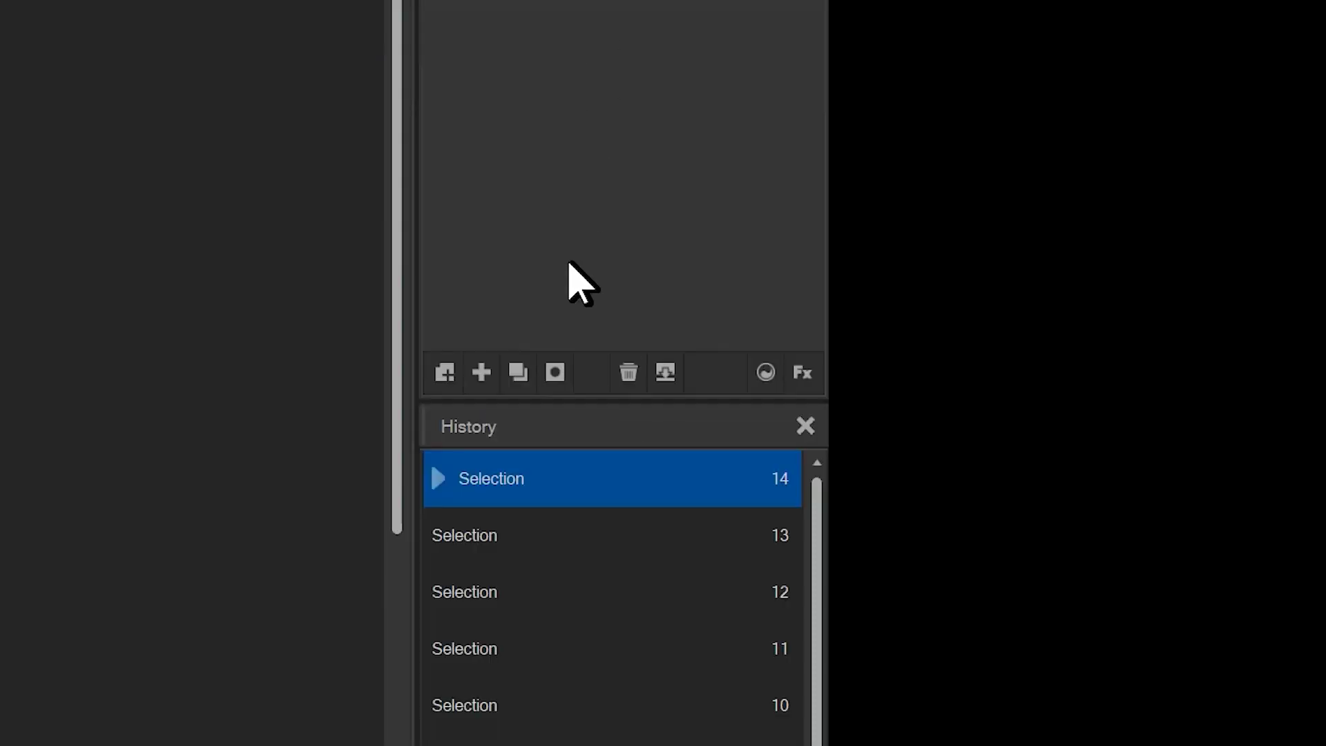
pyautogui.click(555, 373)
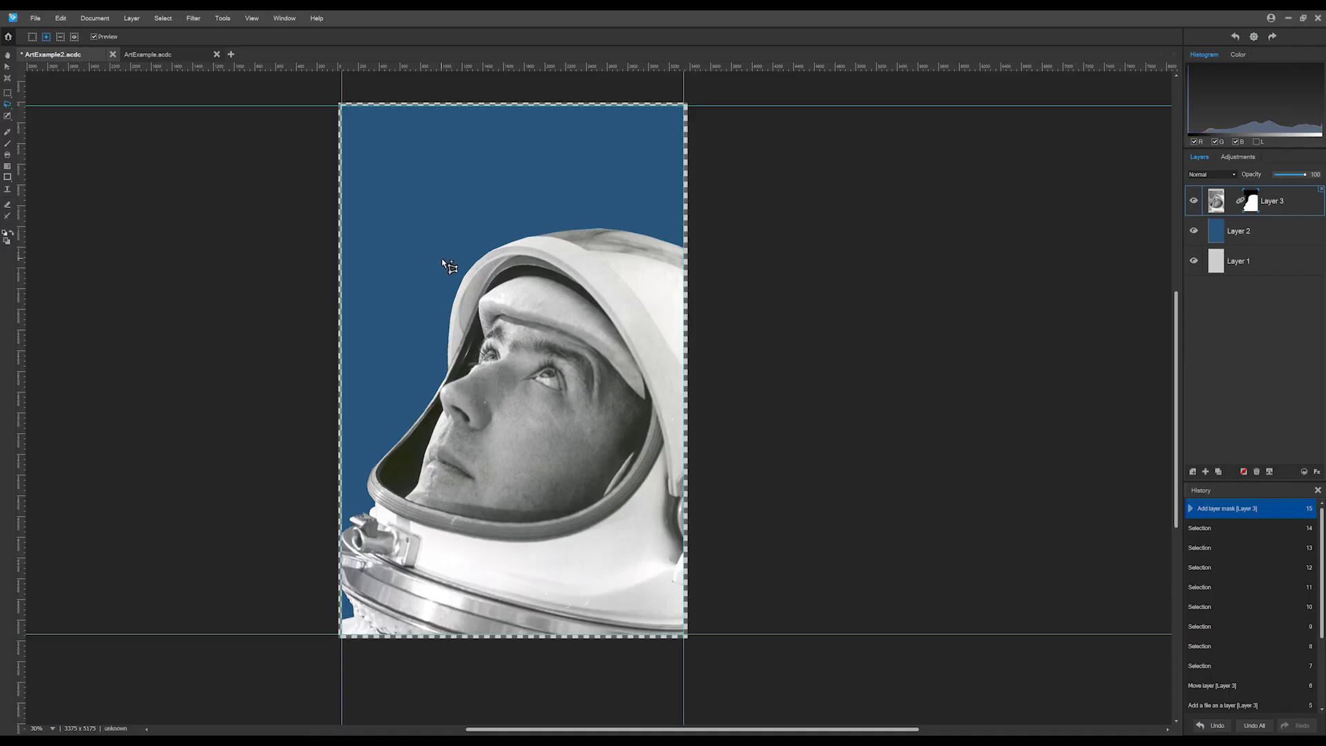
pyautogui.click(7, 57)
pyautogui.moveTo(441, 264); pyautogui.dragTo(553, 287)
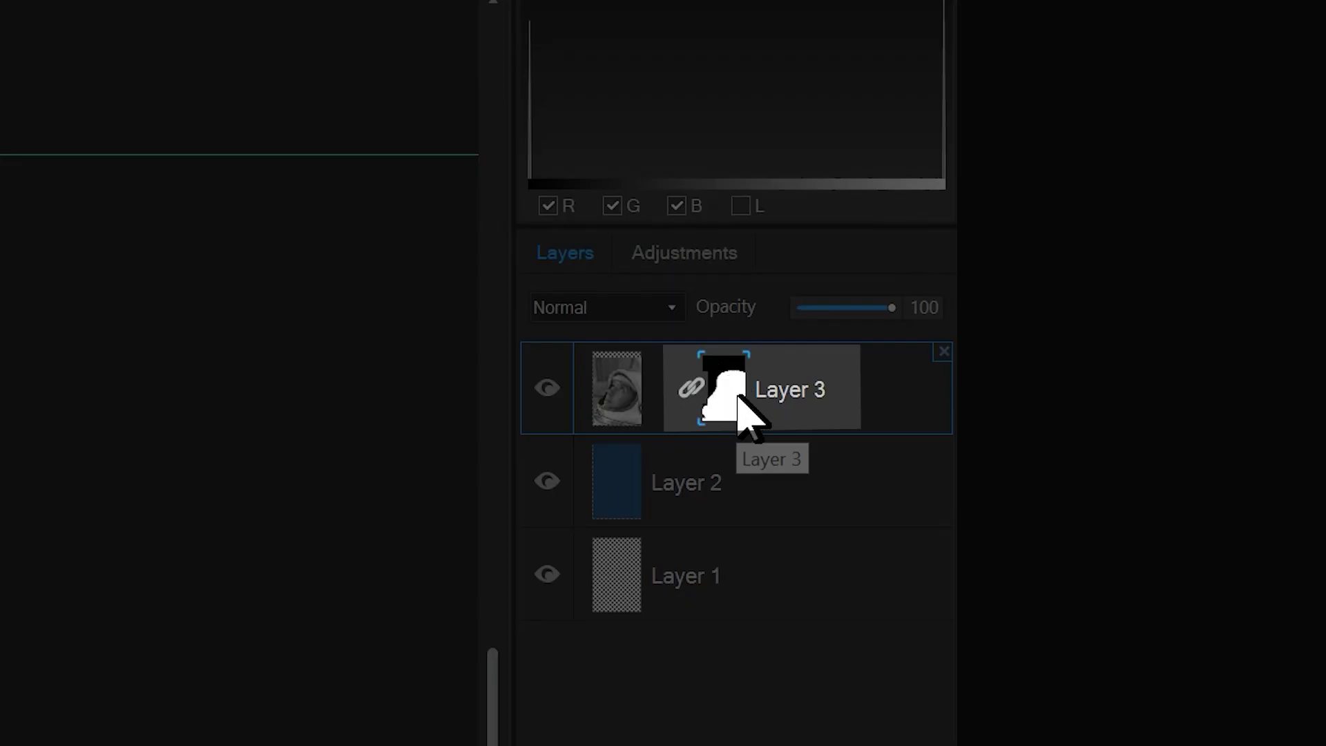
# - Inspect the astronaut mask in Mask Properties, close it, then reopen it
pyautogui.click(746, 399)
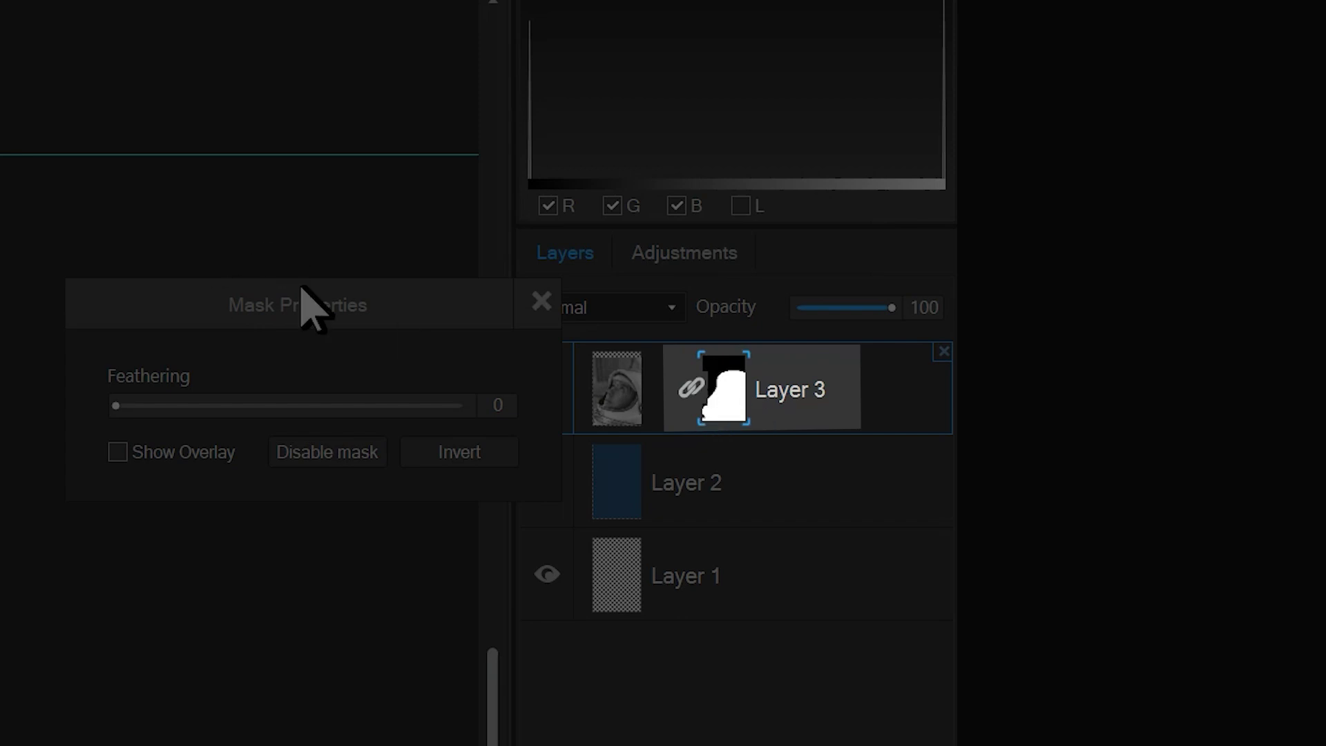
pyautogui.moveTo(308, 297); pyautogui.dragTo(232, 234)
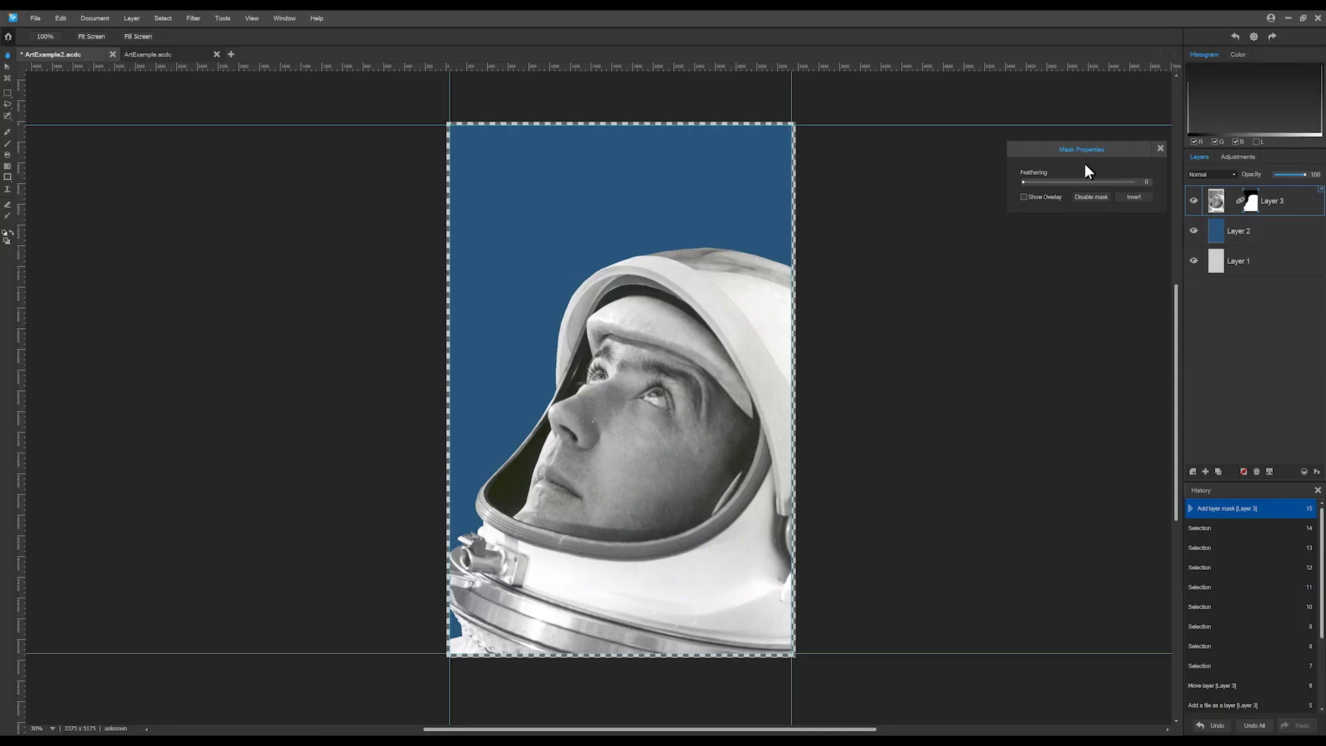
pyautogui.click(1161, 148)
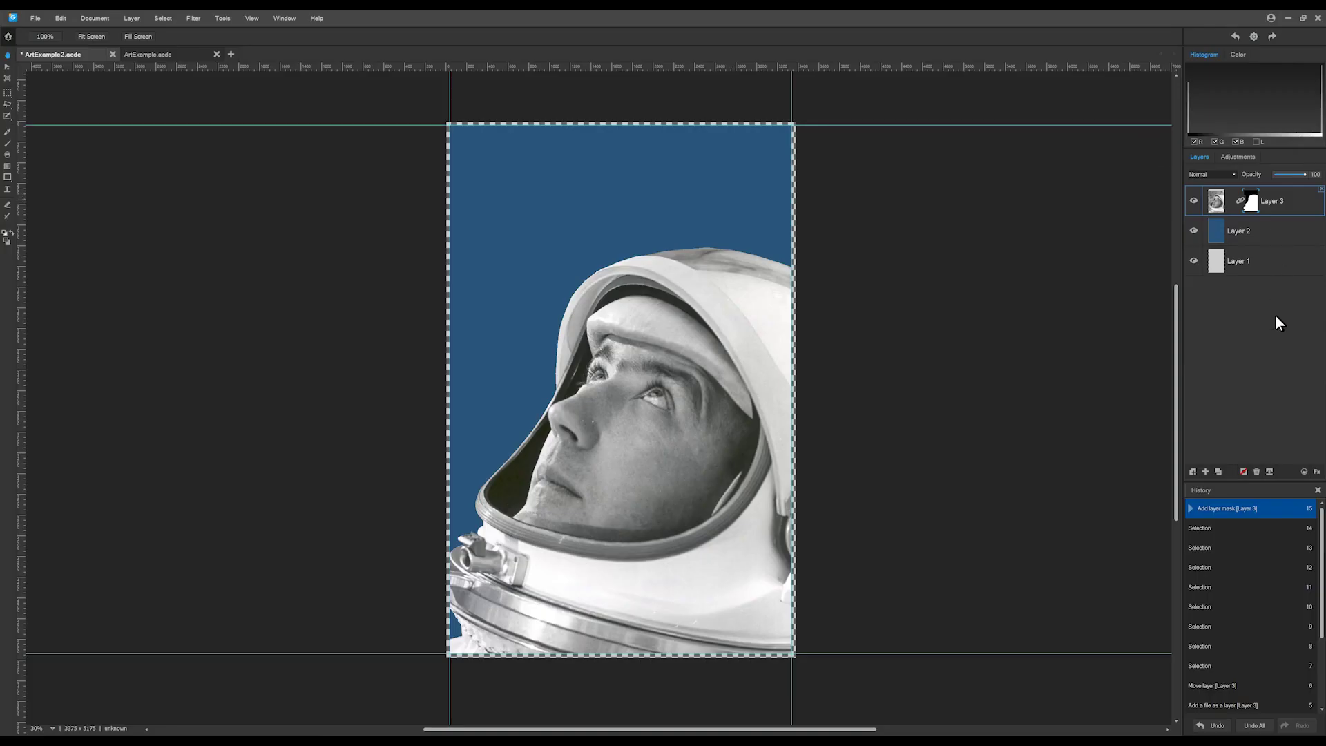
pyautogui.doubleClick(1225, 205)
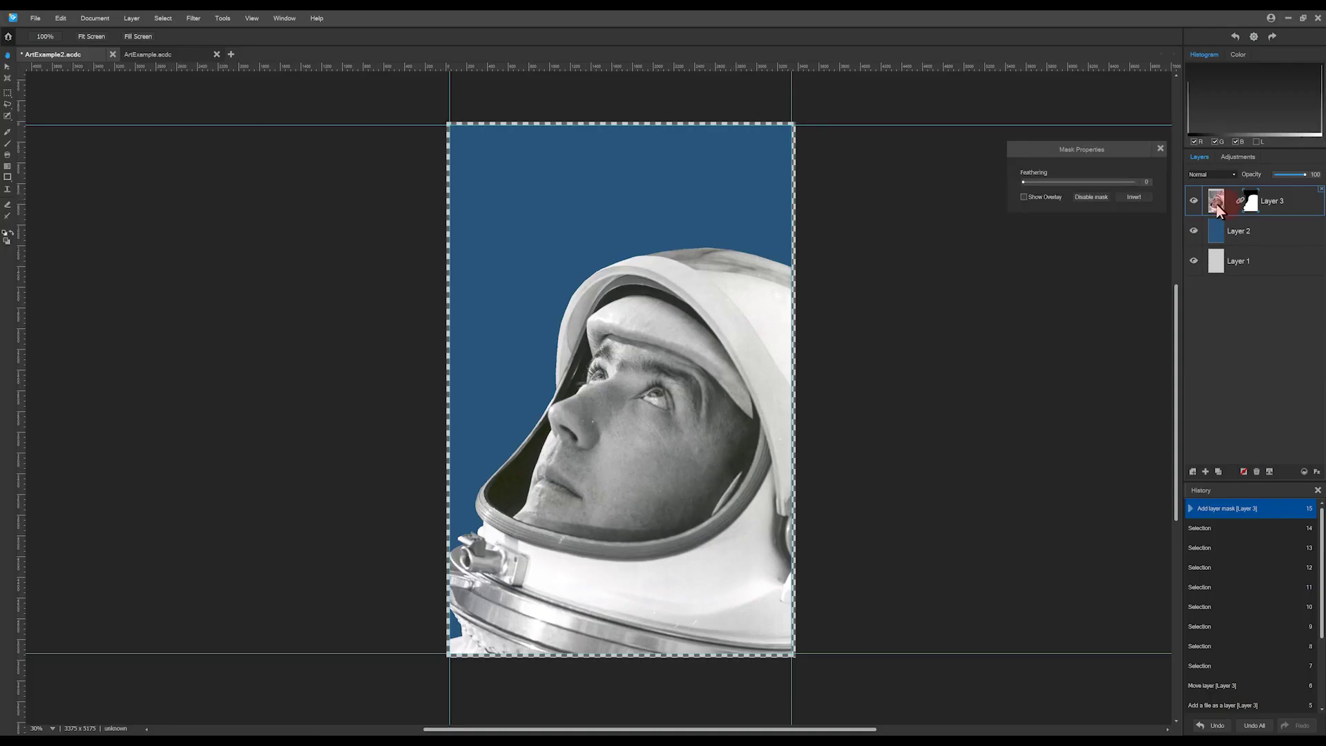
# - Add Curves 1 with lowered shadows and raised highlights, clipped to Layer 3
pyautogui.click(1165, 146)
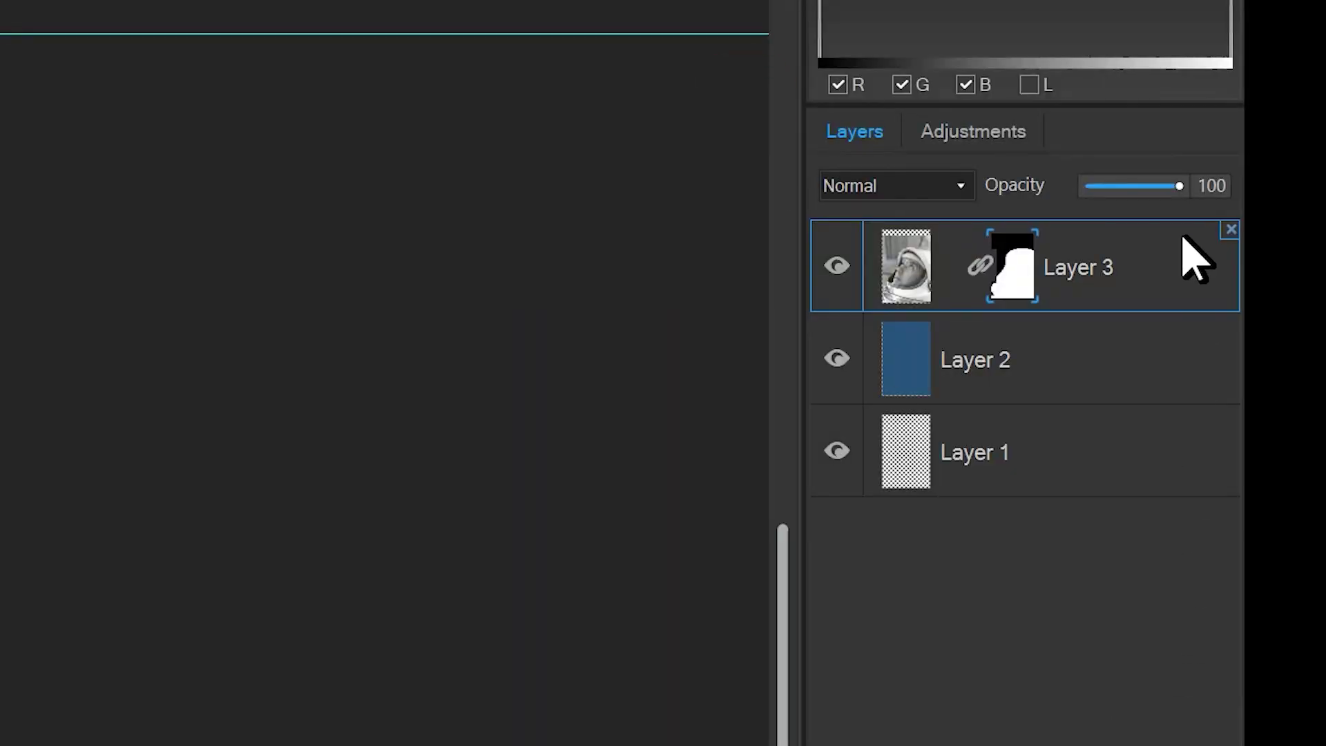
pyautogui.click(972, 132)
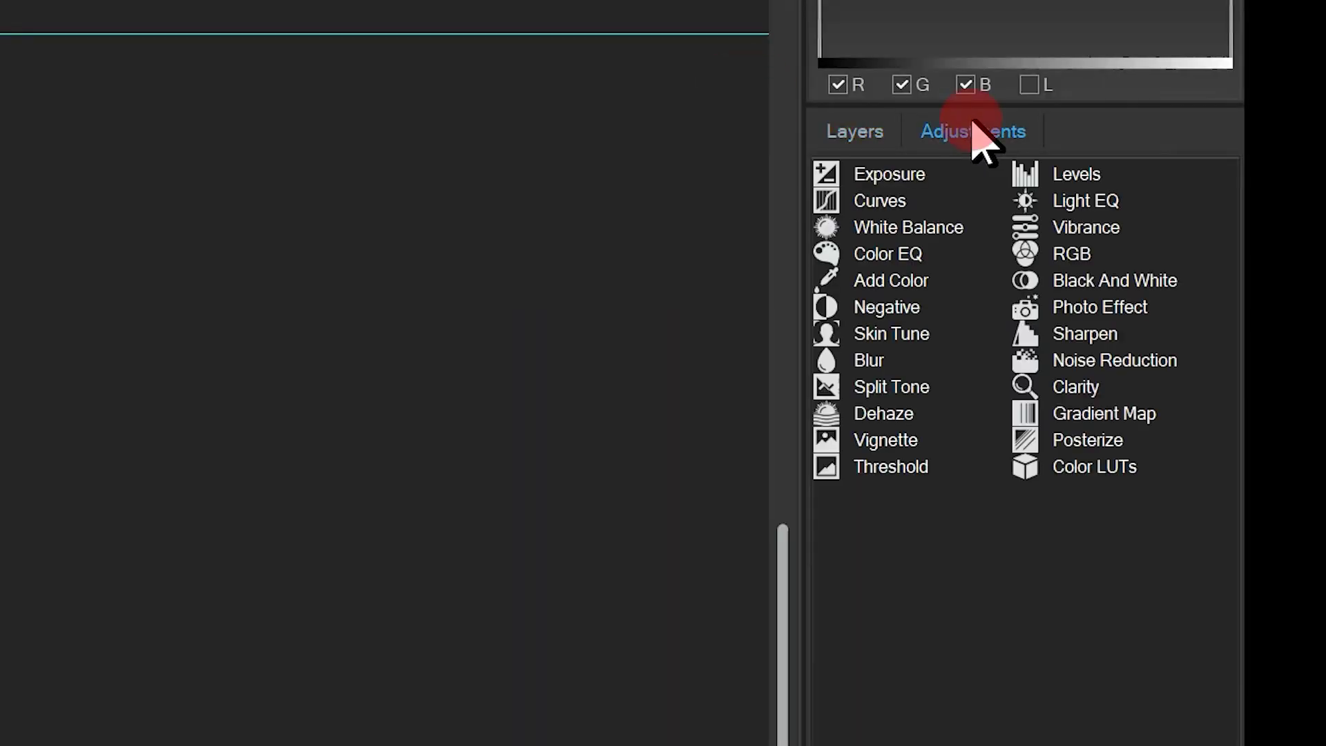
pyautogui.click(883, 201)
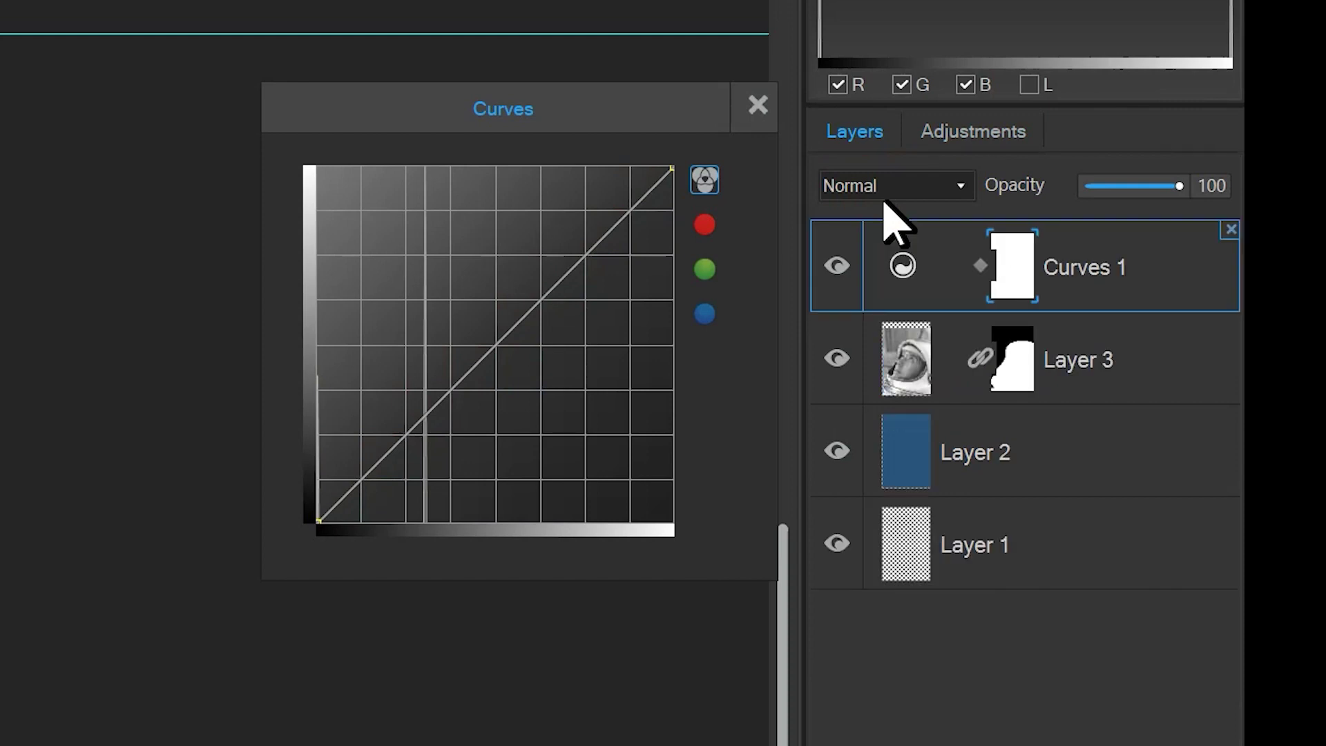
pyautogui.click(448, 390)
pyautogui.moveTo(448, 391); pyautogui.dragTo(447, 428)
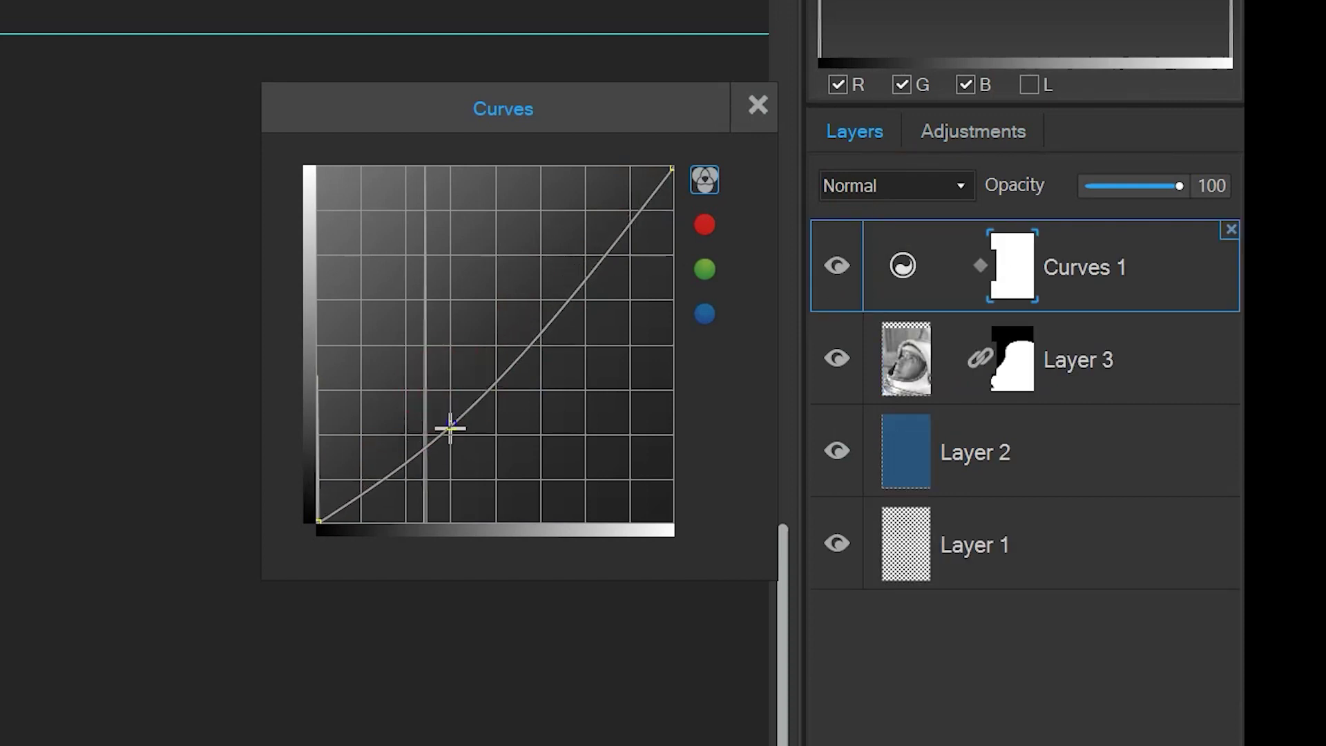
pyautogui.moveTo(554, 316); pyautogui.dragTo(550, 279)
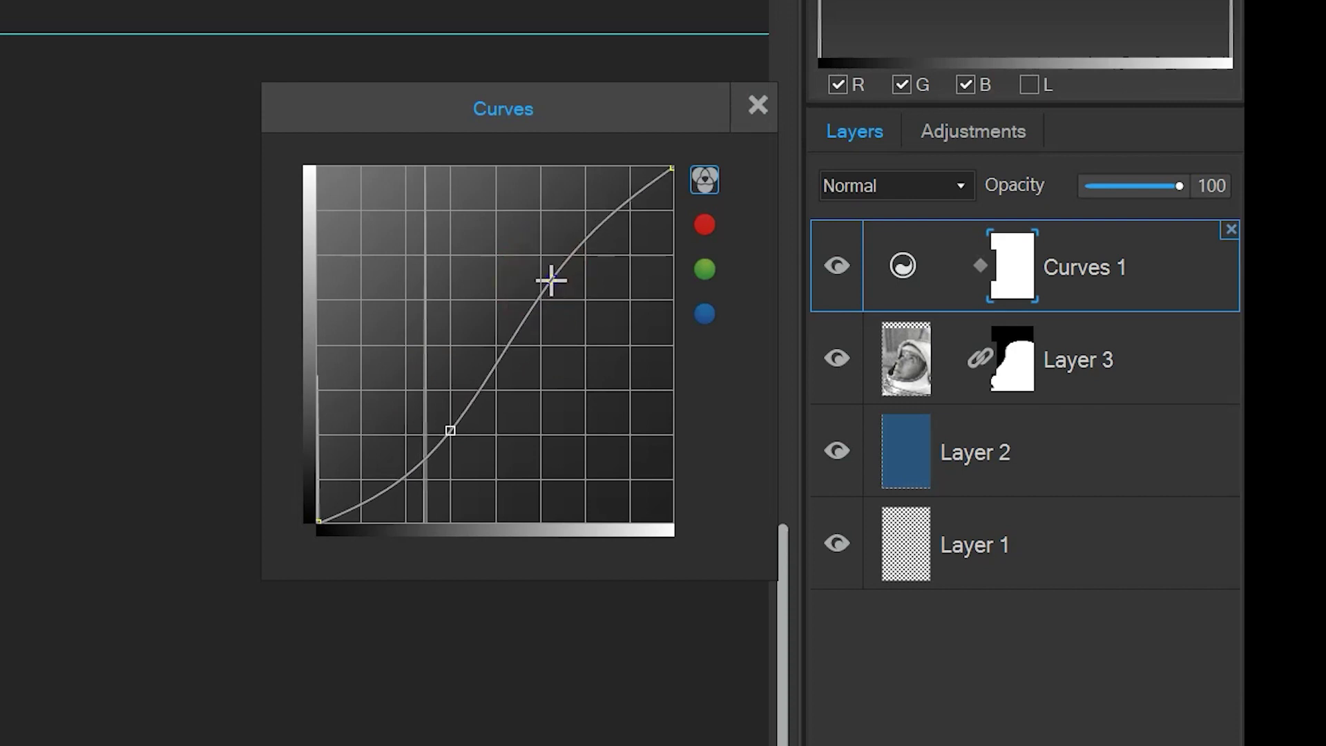
pyautogui.click(759, 109)
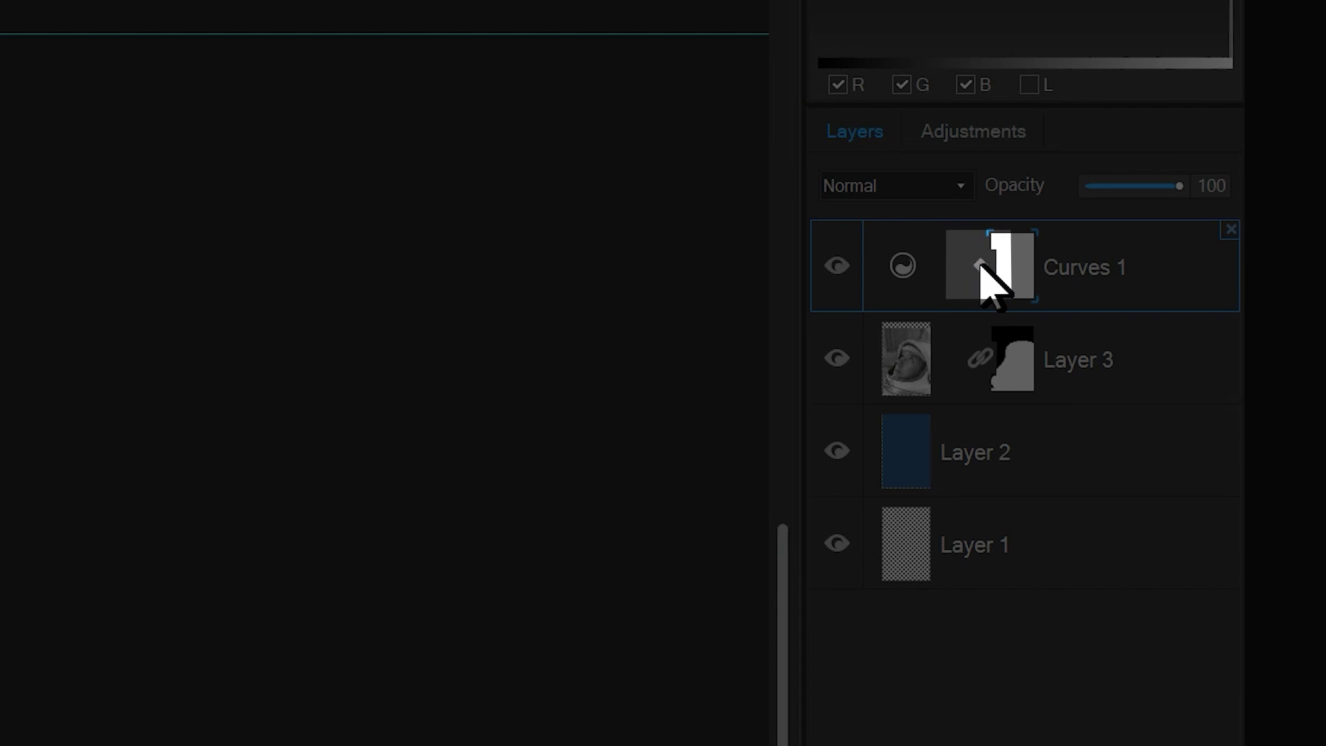
pyautogui.click(981, 267)
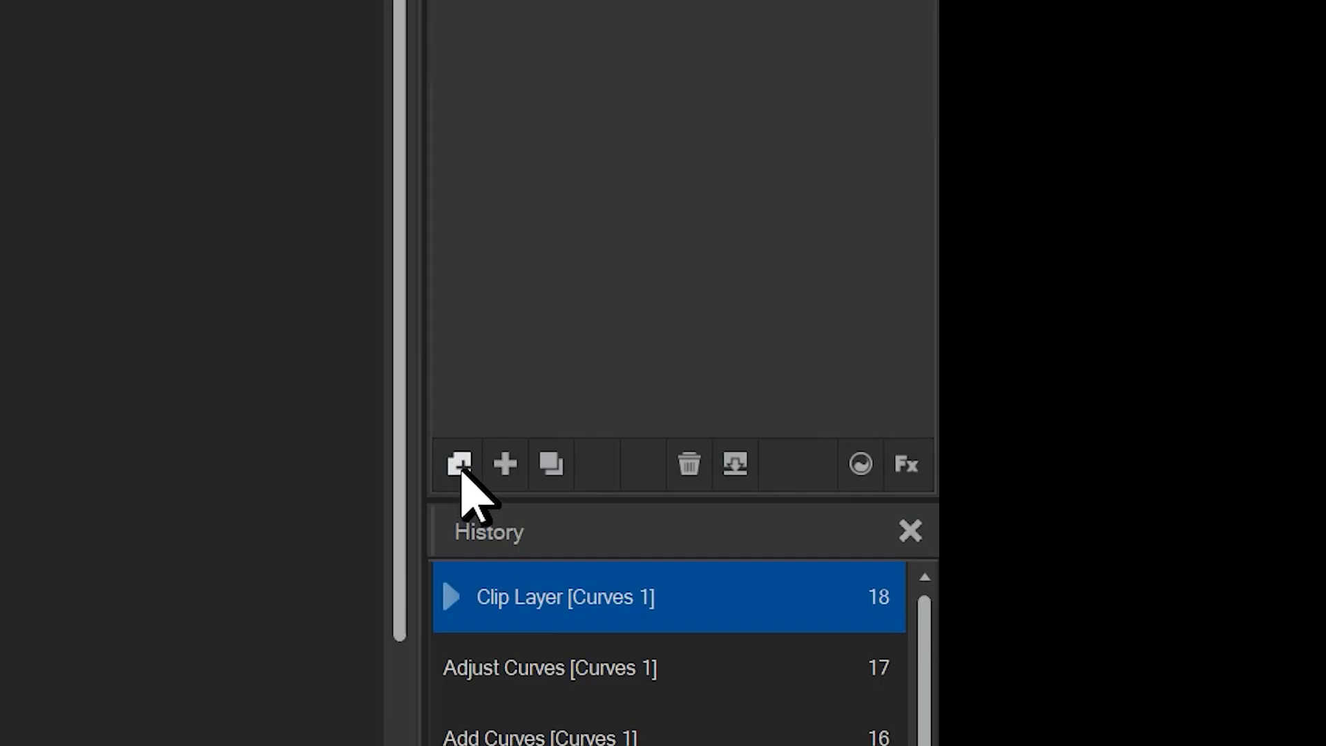
# - Import GettyImages-516634033.jpg as Layer 4, rotated 90° and stretched over the whole canvas
pyautogui.click(461, 466)
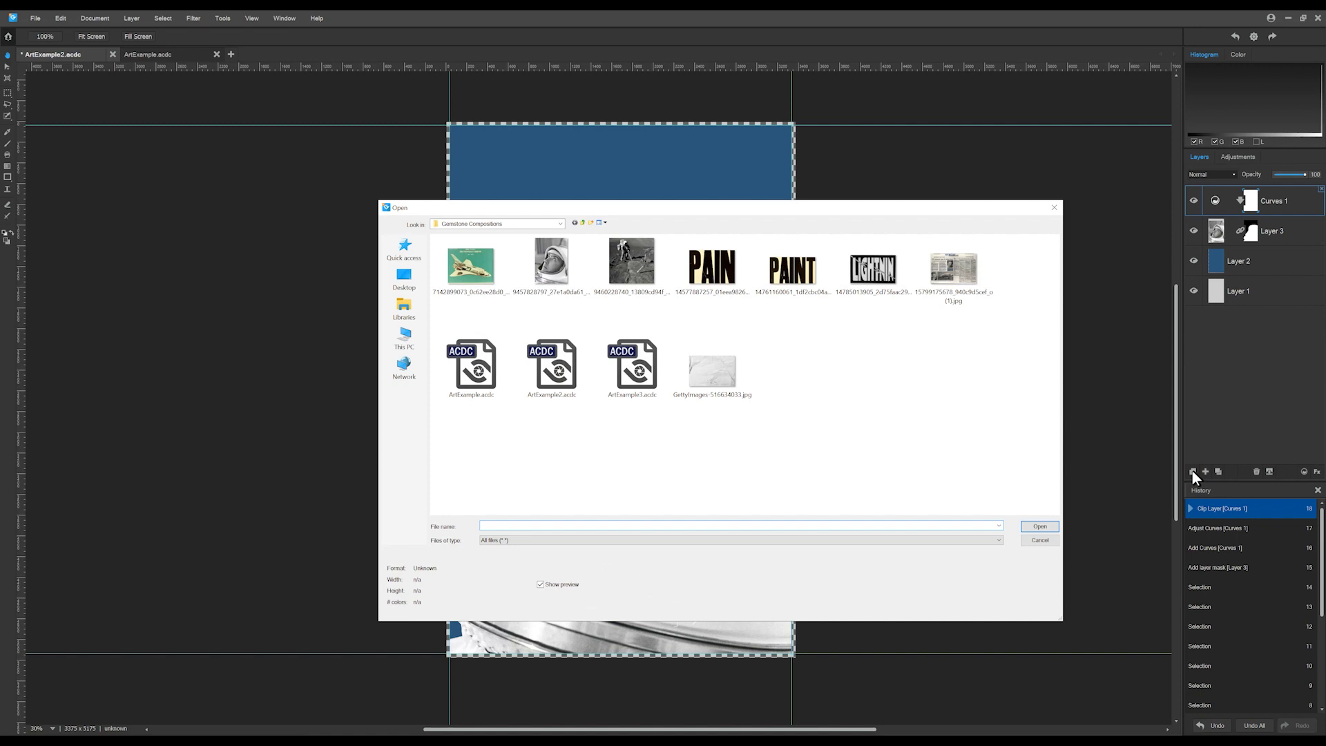
pyautogui.click(722, 371)
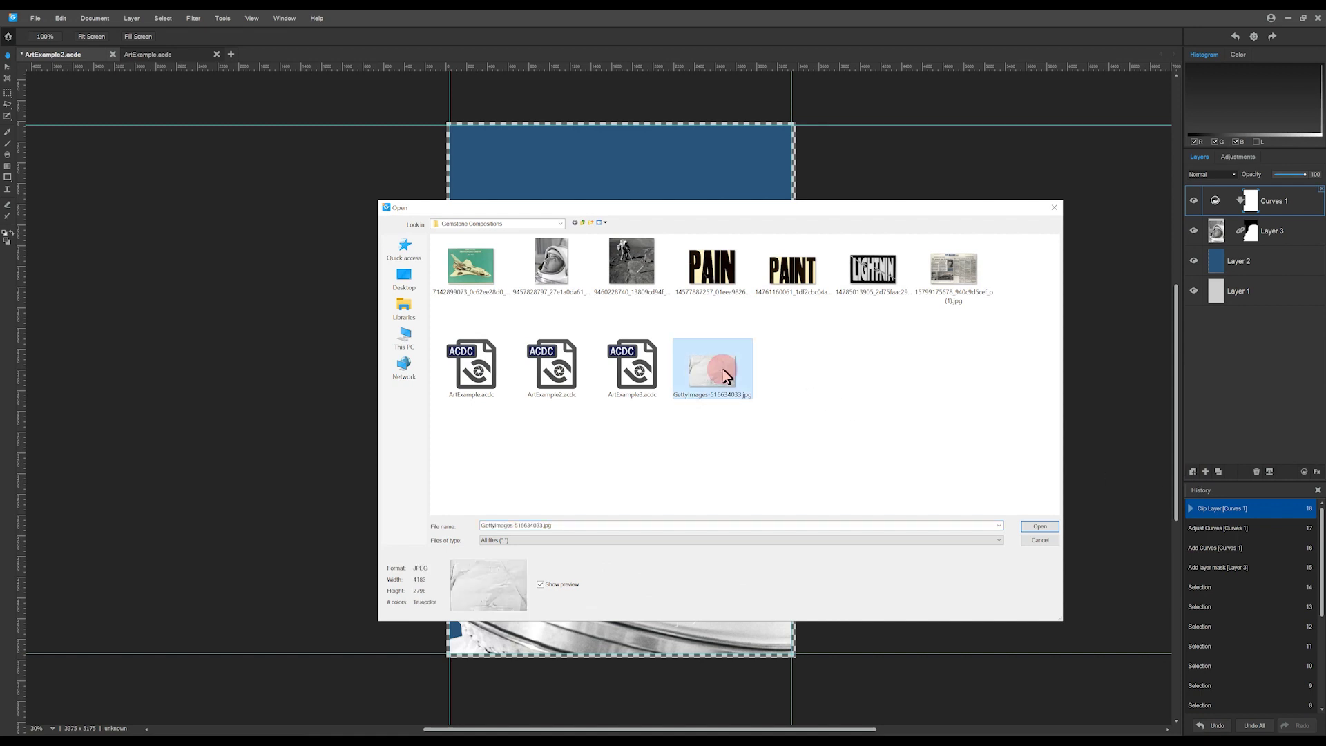
pyautogui.click(1032, 528)
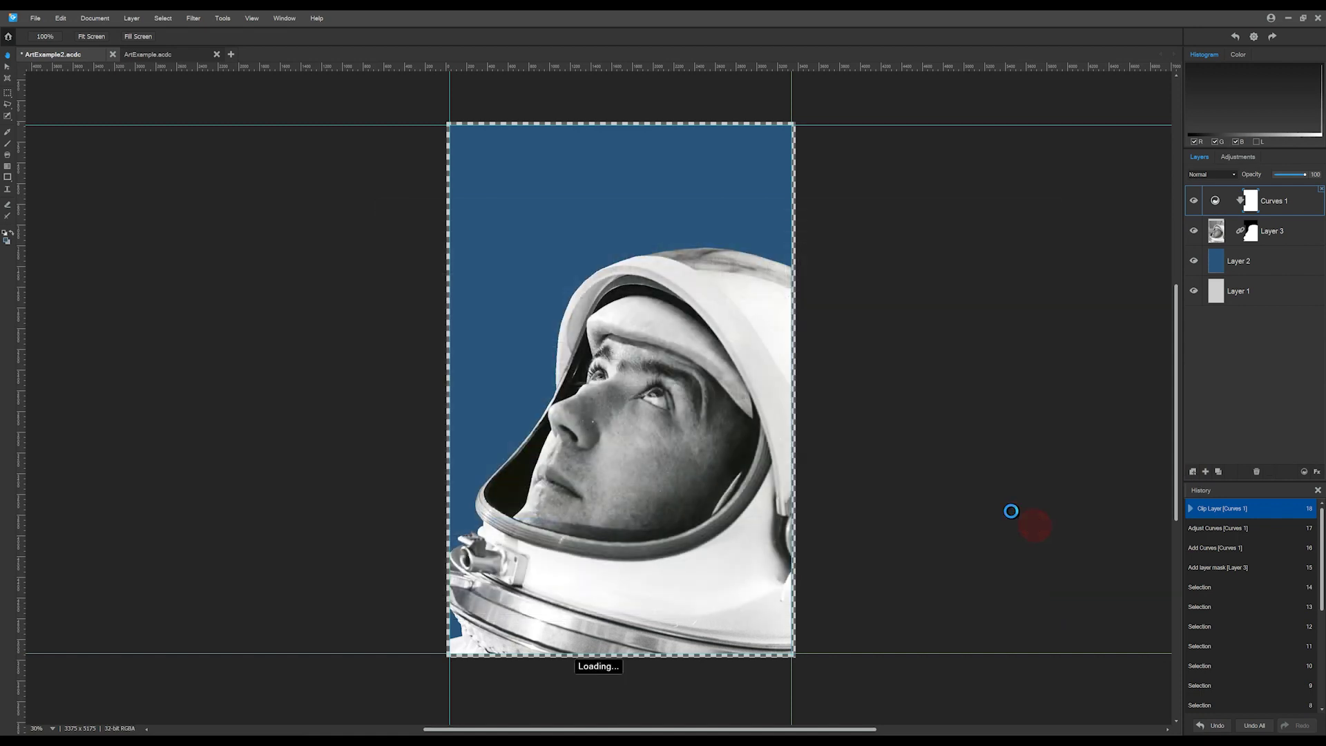
pyautogui.moveTo(671, 442); pyautogui.dragTo(634, 320)
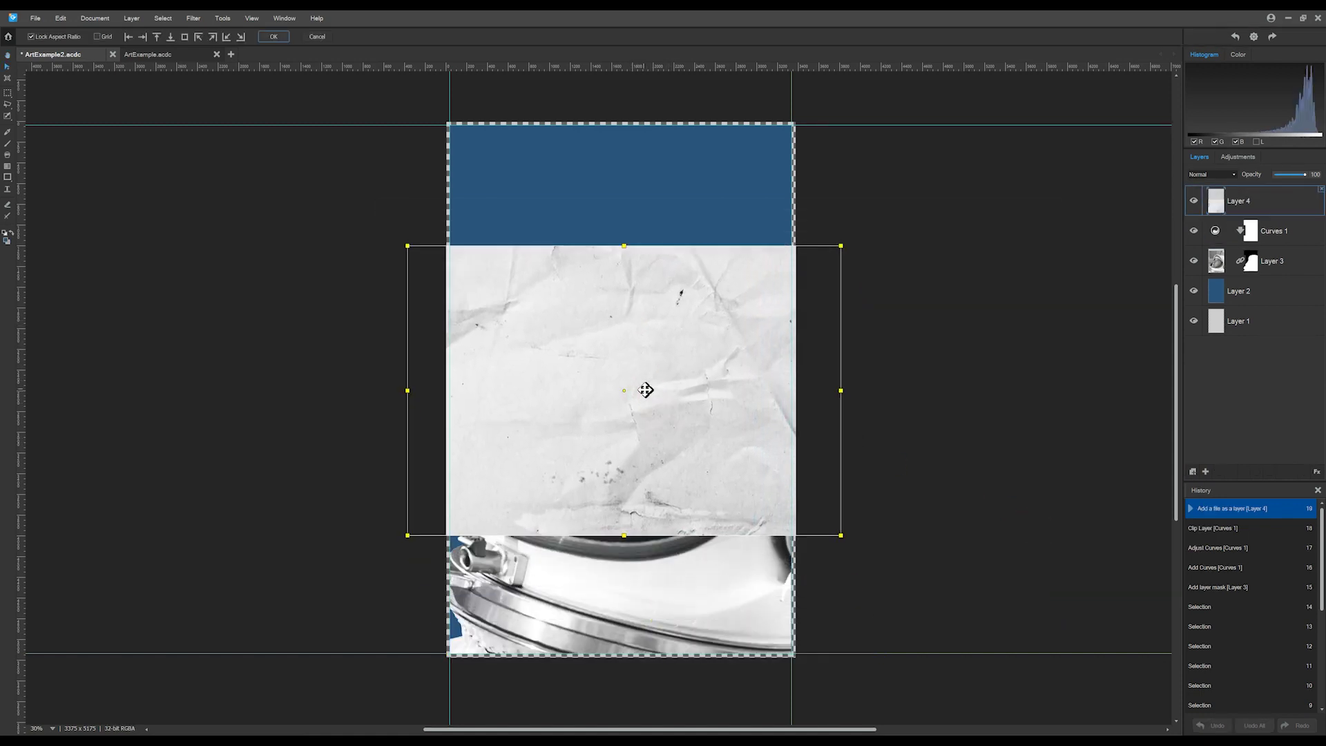
pyautogui.moveTo(648, 390); pyautogui.dragTo(606, 461)
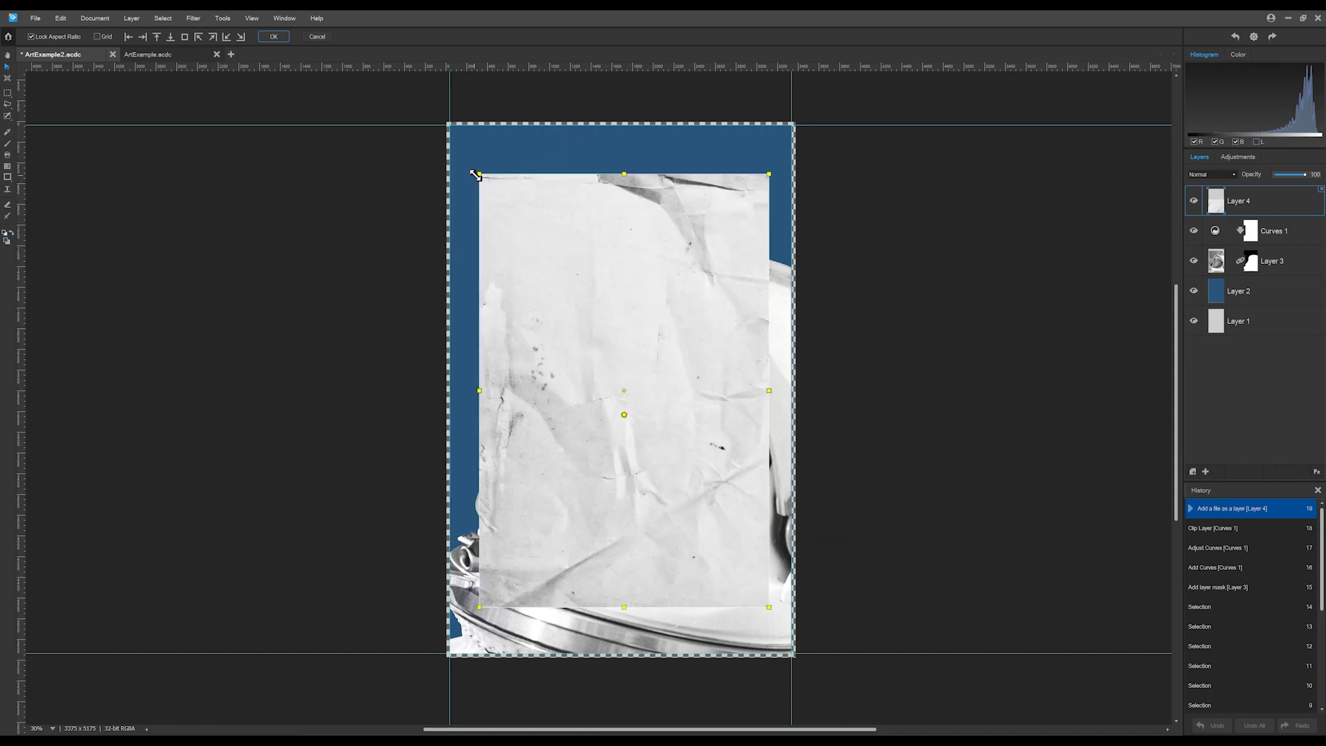
pyautogui.moveTo(477, 175); pyautogui.dragTo(441, 116)
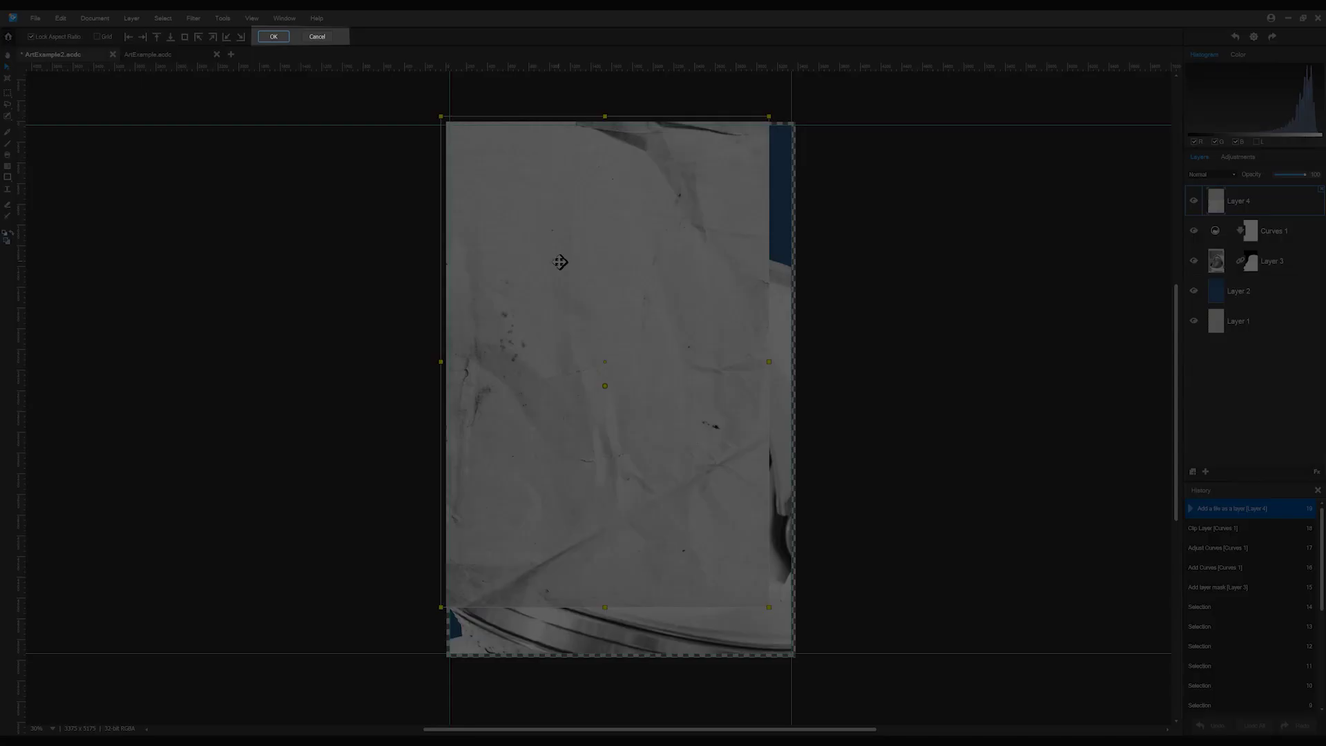
pyautogui.moveTo(769, 607); pyautogui.dragTo(806, 663)
pyautogui.click(276, 37)
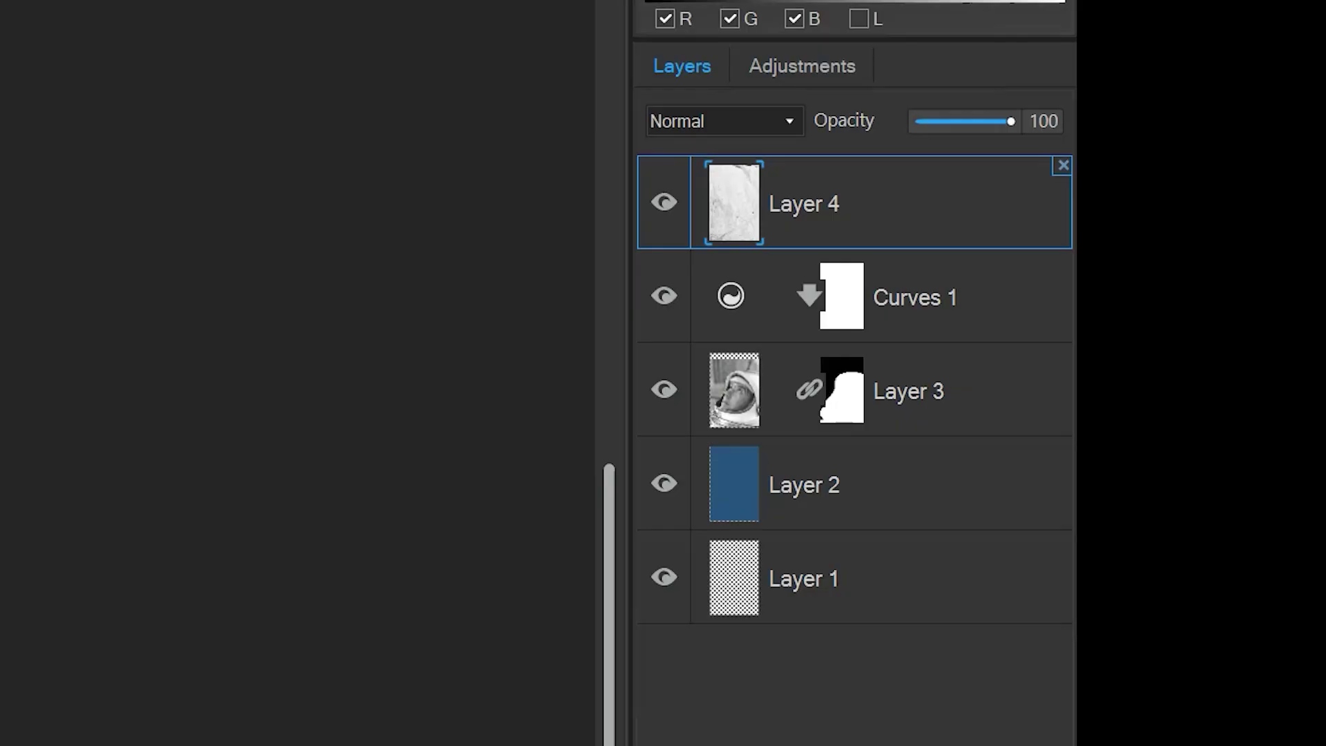
# - Switch Layer 4's crumpled paper texture from Normal to Multiply blend mode at 100 opacity
pyautogui.click(1239, 196)
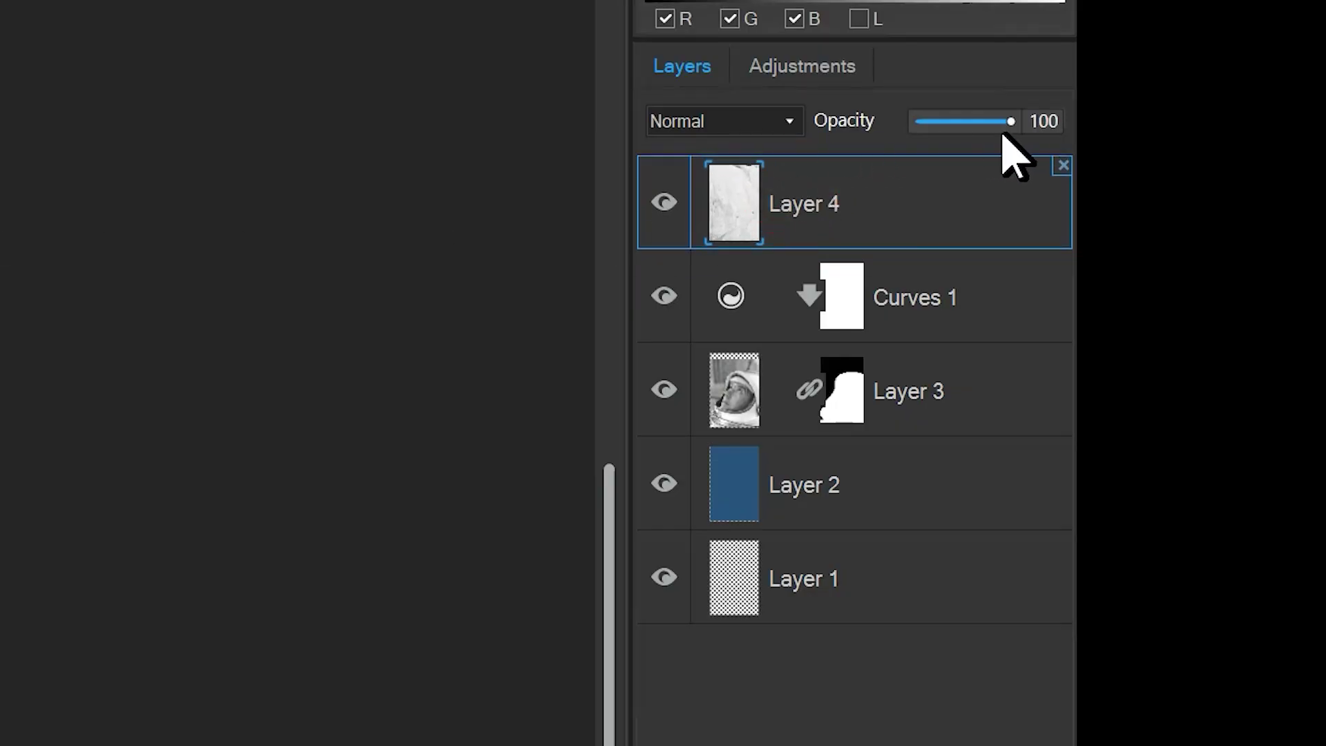
pyautogui.click(789, 122)
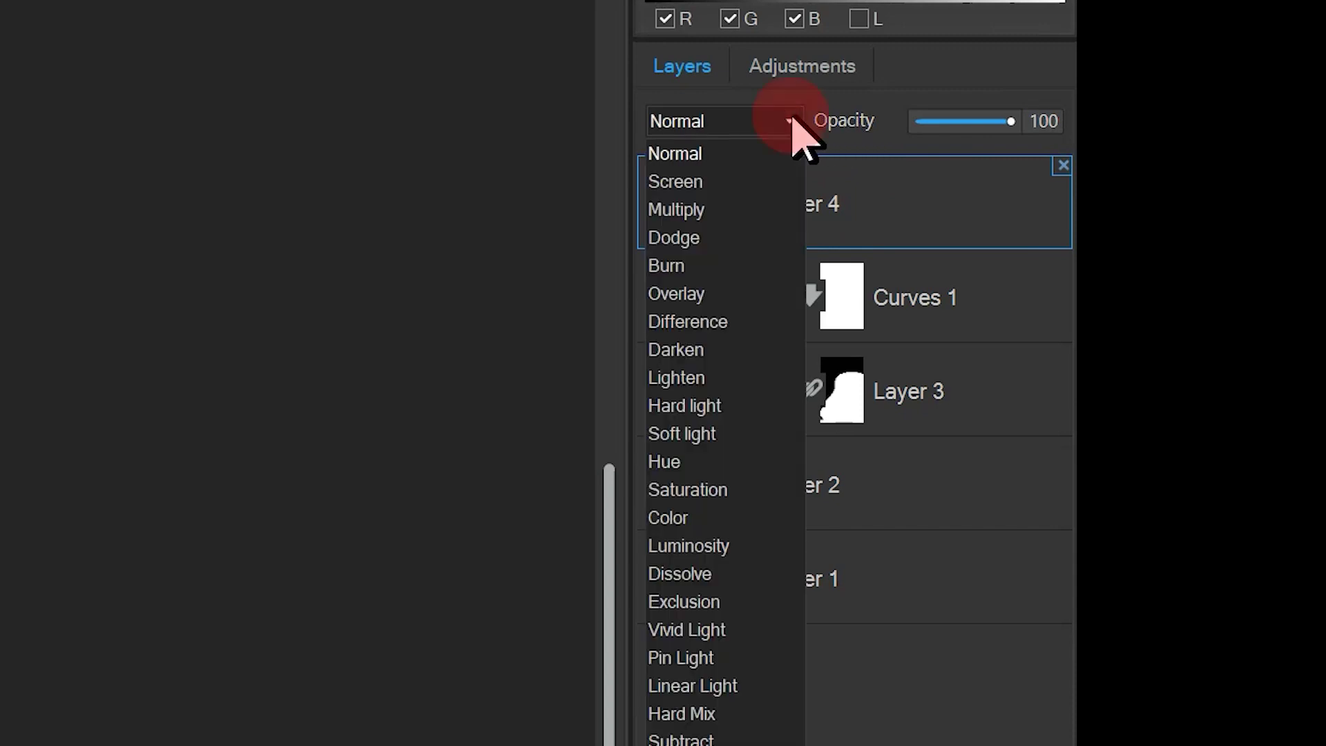
pyautogui.click(724, 210)
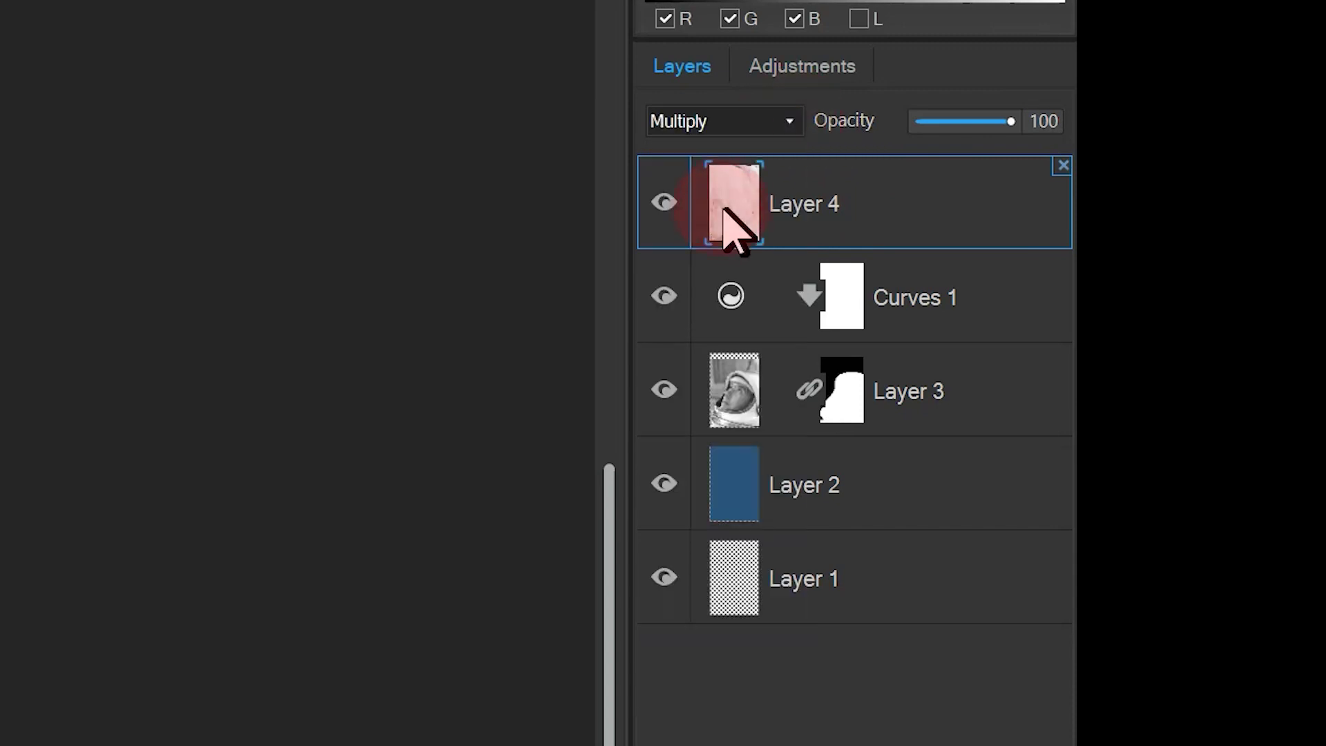
pyautogui.click(872, 718)
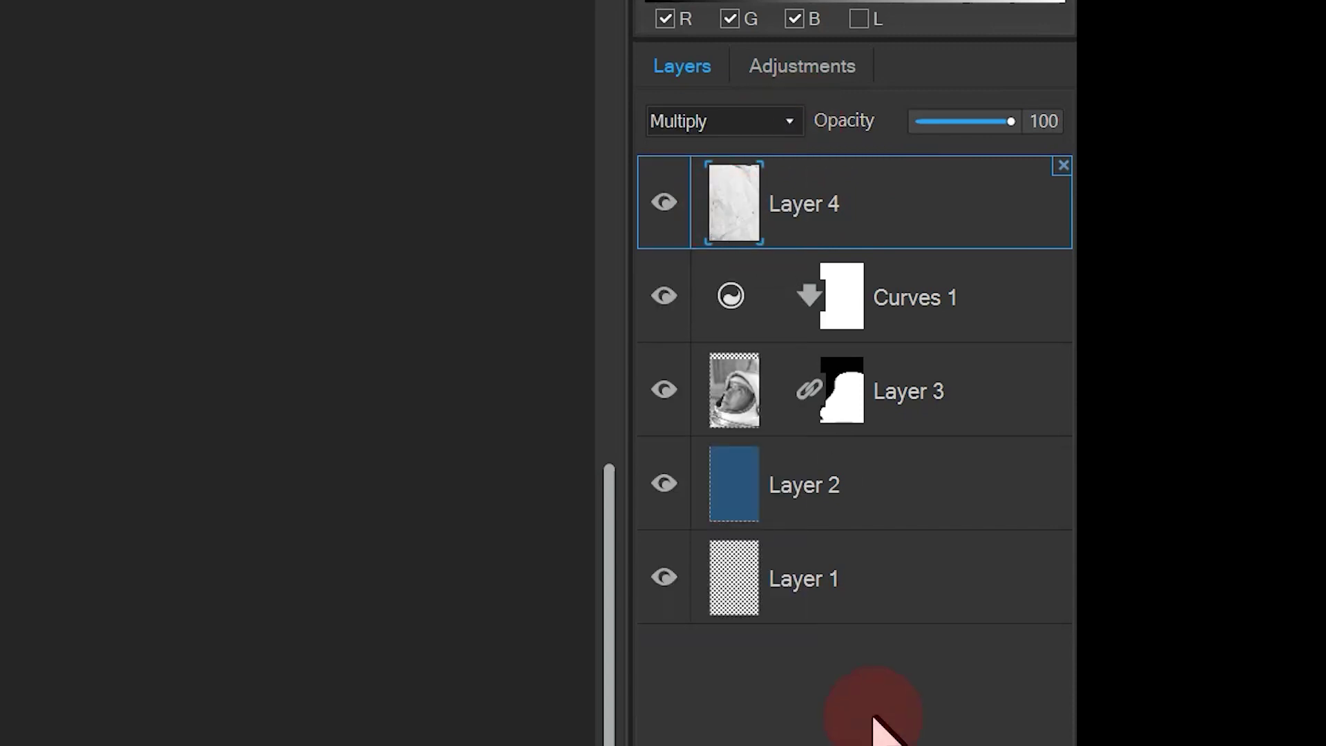